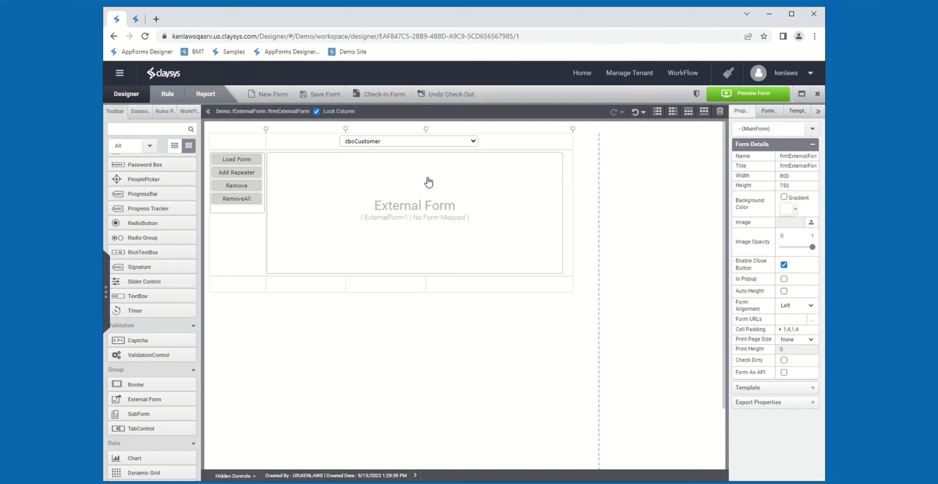
# - Add frmCustomerDetails from the ExternalForm folder as a target form in the ExternalForm1 control's Navigate URL settings
pyautogui.click(435, 183)
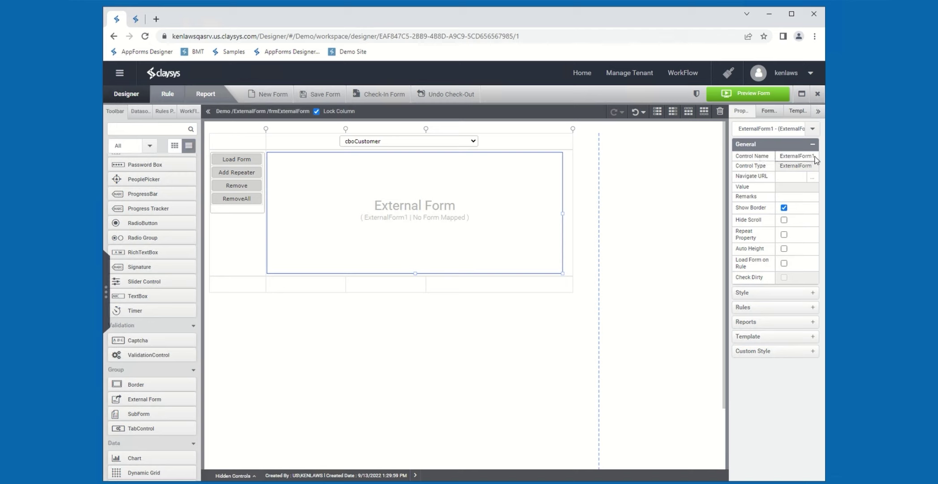
pyautogui.moveTo(752, 158)
pyautogui.moveTo(769, 199)
pyautogui.click(813, 179)
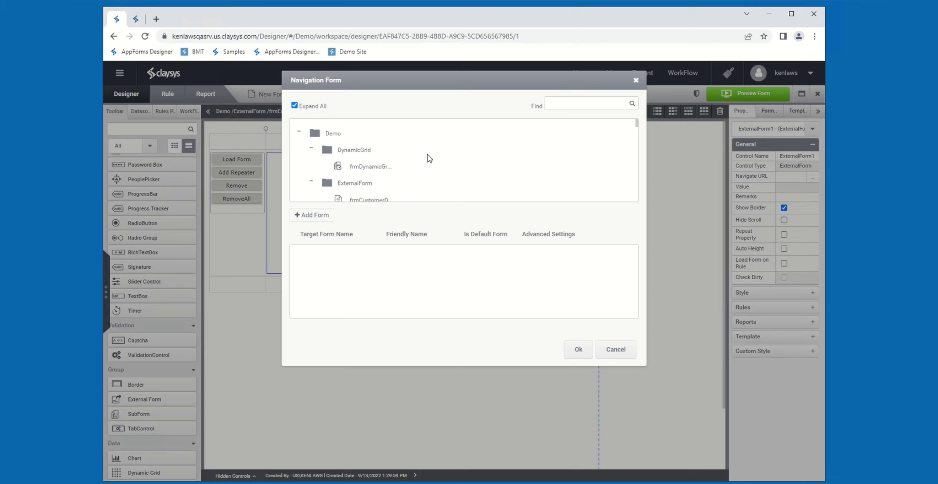
pyautogui.scroll(-1, 429, 158)
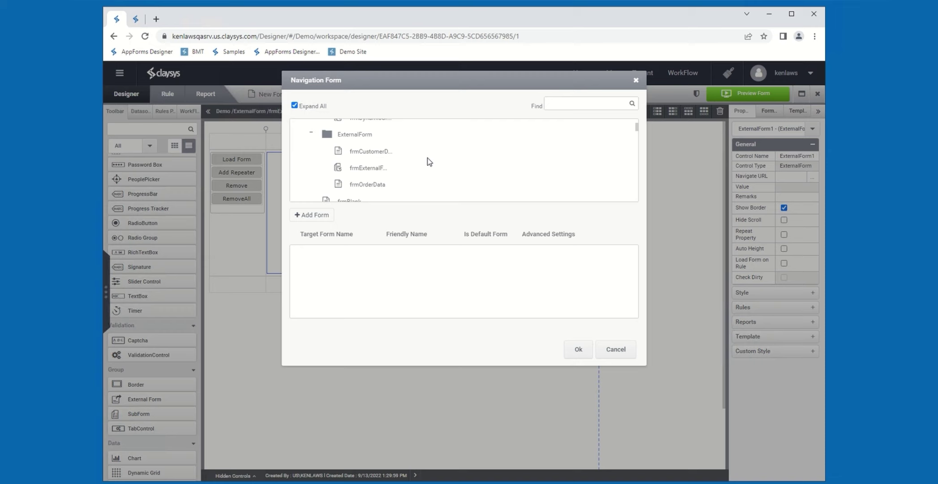
pyautogui.scroll(1, 429, 159)
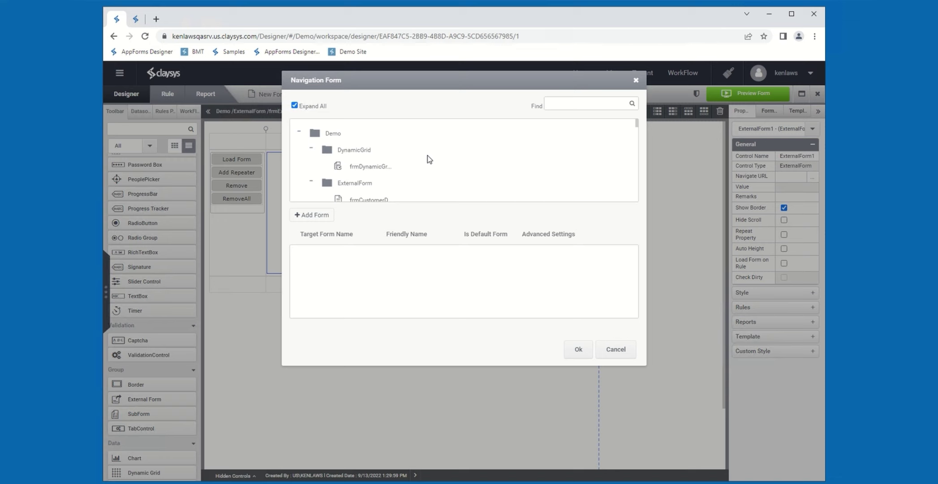
pyautogui.scroll(-2, 412, 158)
pyautogui.scroll(1, 412, 158)
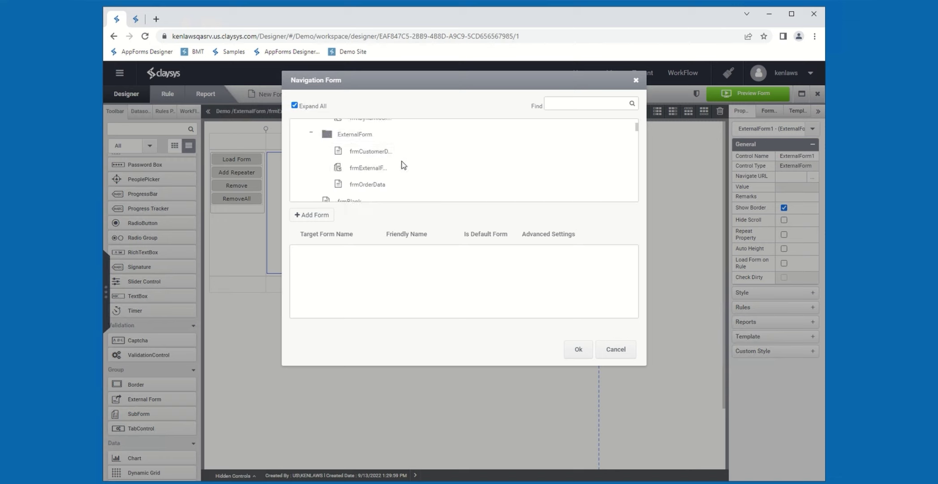
pyautogui.click(362, 154)
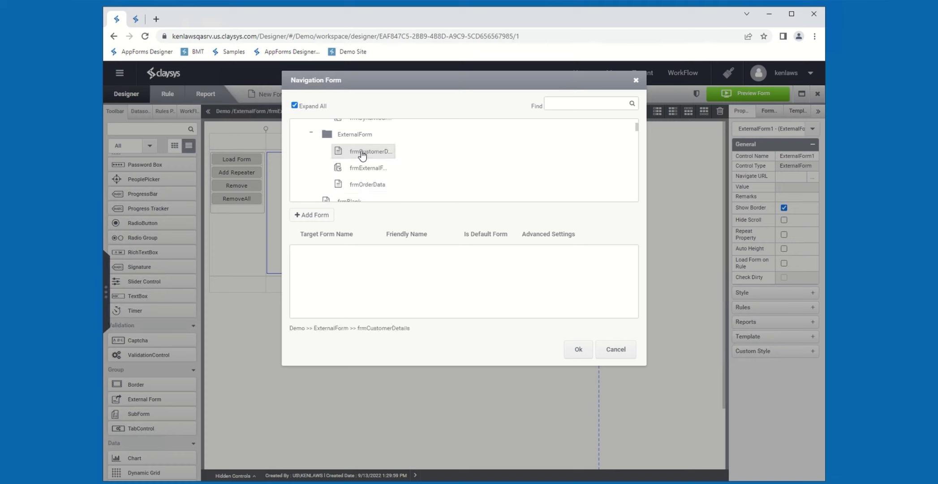
pyautogui.click(323, 219)
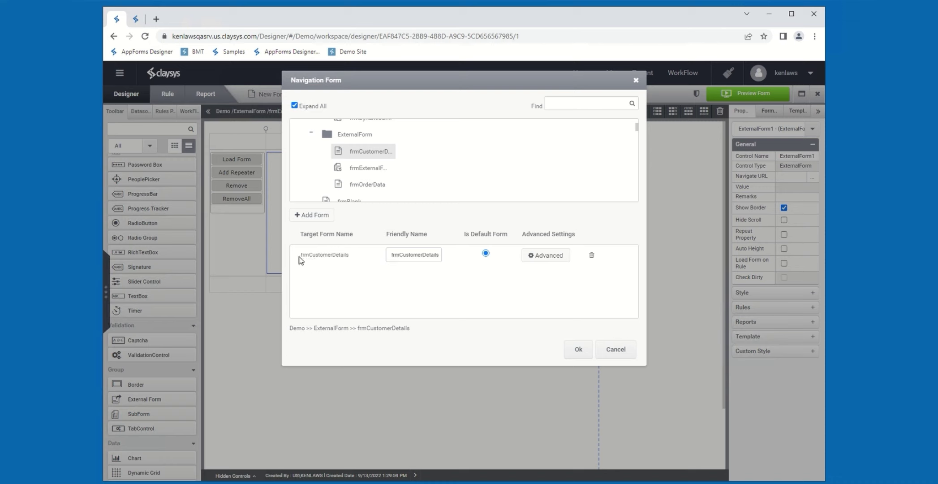
pyautogui.click(402, 257)
# - In the advanced settings of frmCustomerDetails, map target field hdnCustomerID to source field cboCustomer with Use Parameters enabled
pyautogui.click(545, 260)
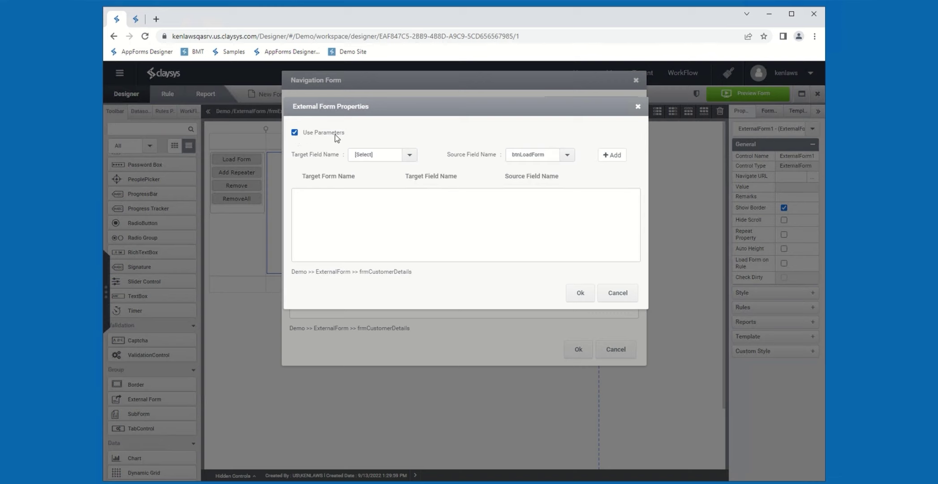
pyautogui.click(294, 134)
pyautogui.click(294, 134)
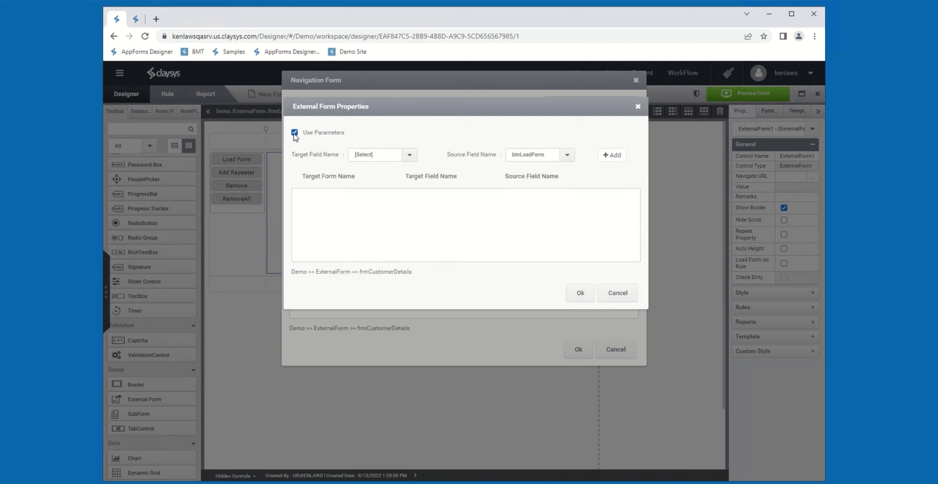
pyautogui.click(369, 155)
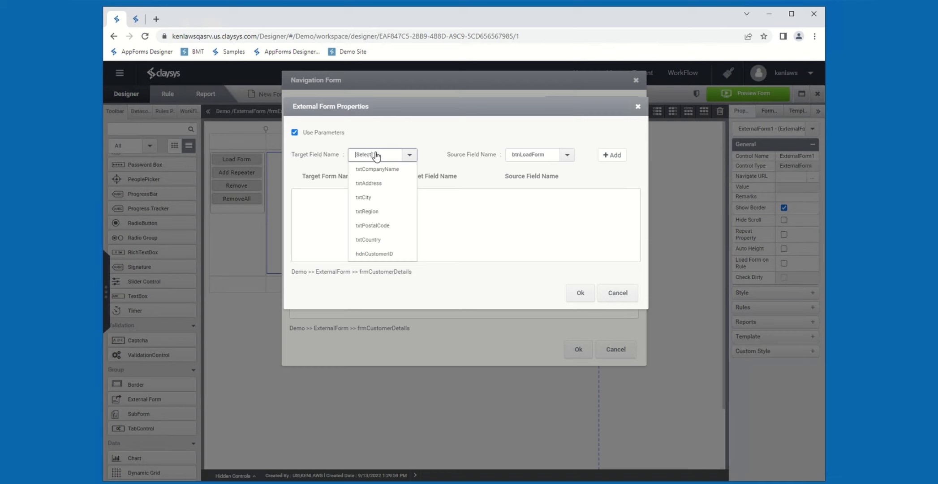
pyautogui.click(381, 254)
pyautogui.click(547, 163)
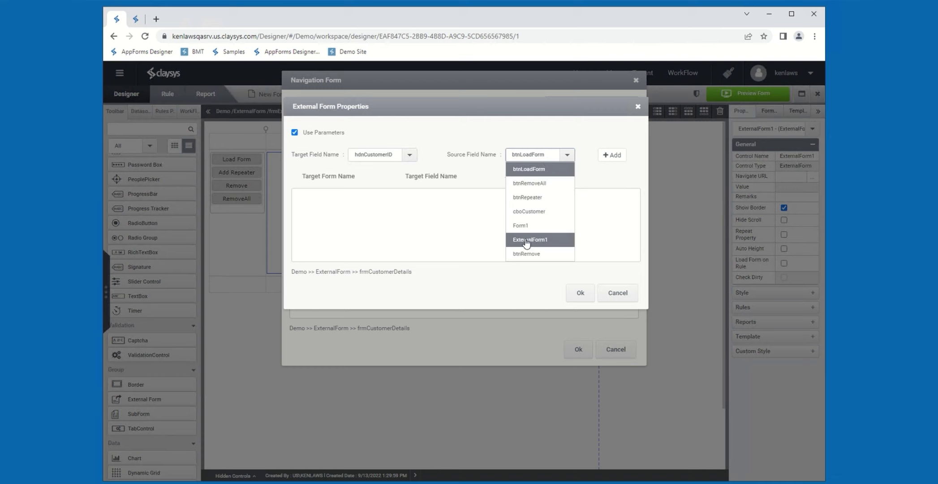
pyautogui.click(528, 211)
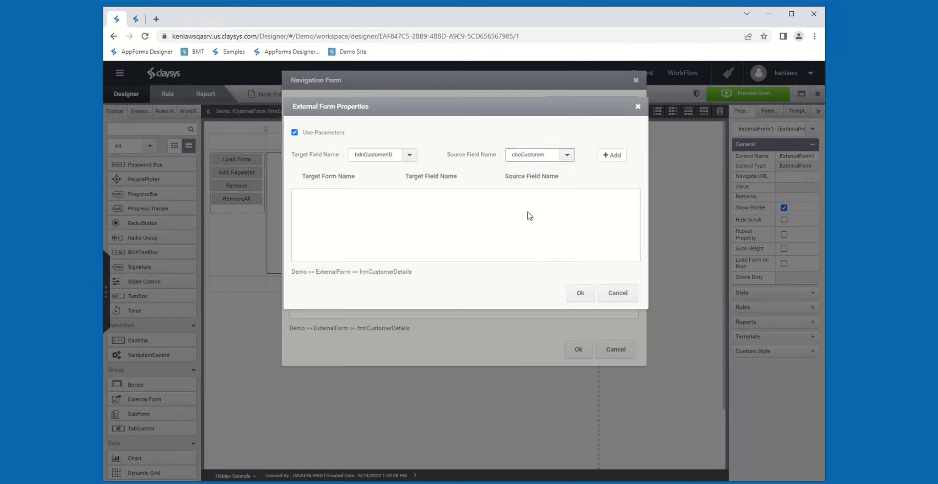
pyautogui.click(616, 156)
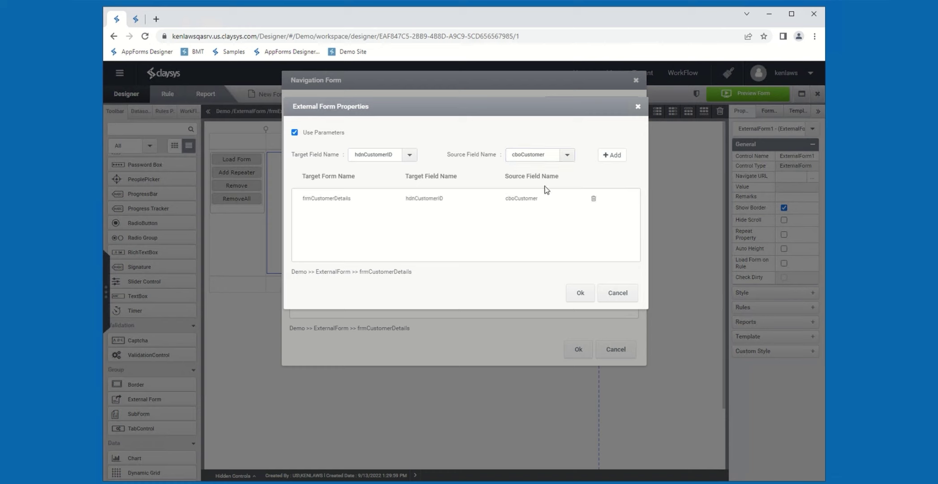
pyautogui.click(387, 157)
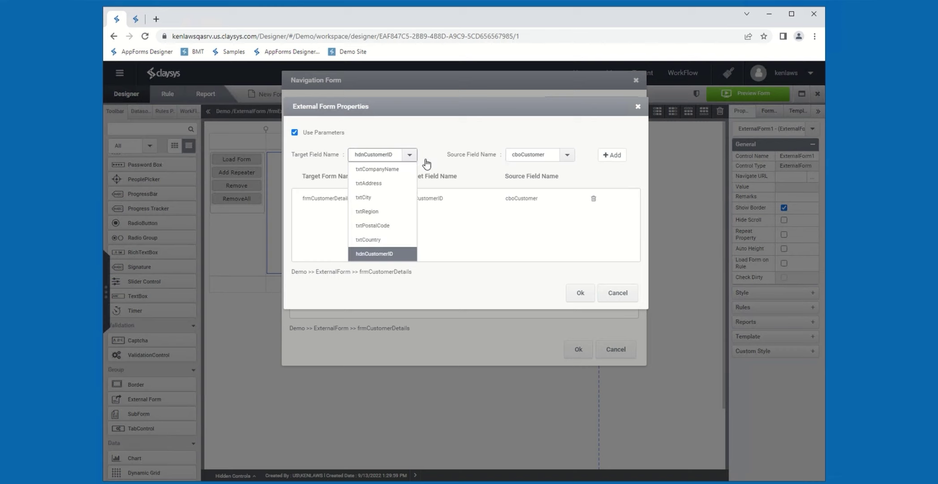
pyautogui.click(424, 142)
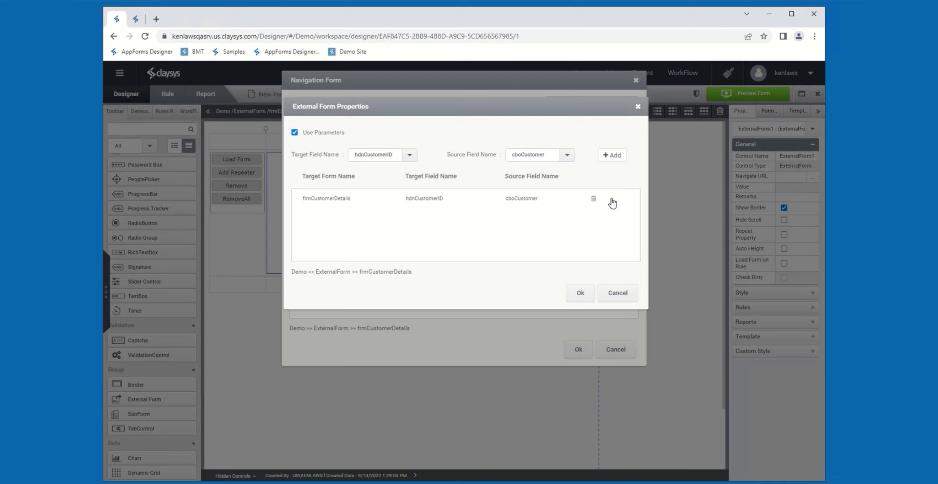
pyautogui.click(579, 294)
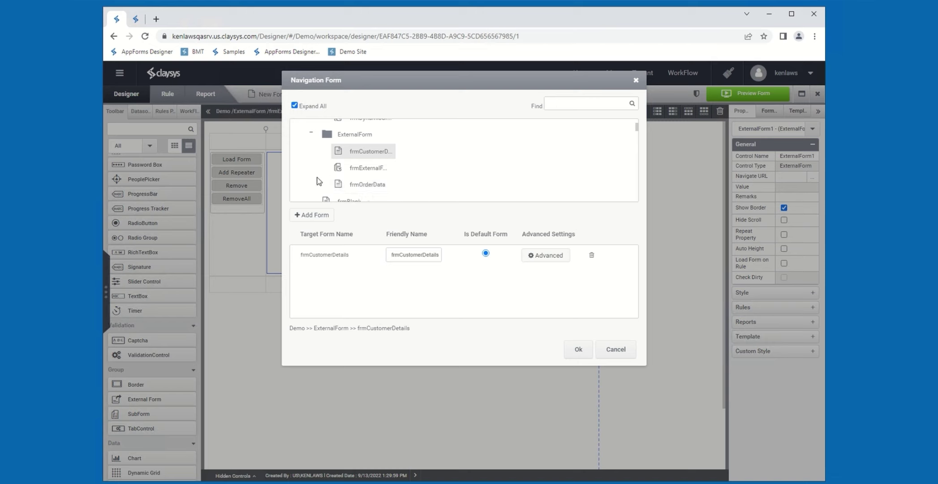
# - Add frmOrderData as a second target form, leaving frmCustomerDetails as the default form
pyautogui.click(364, 187)
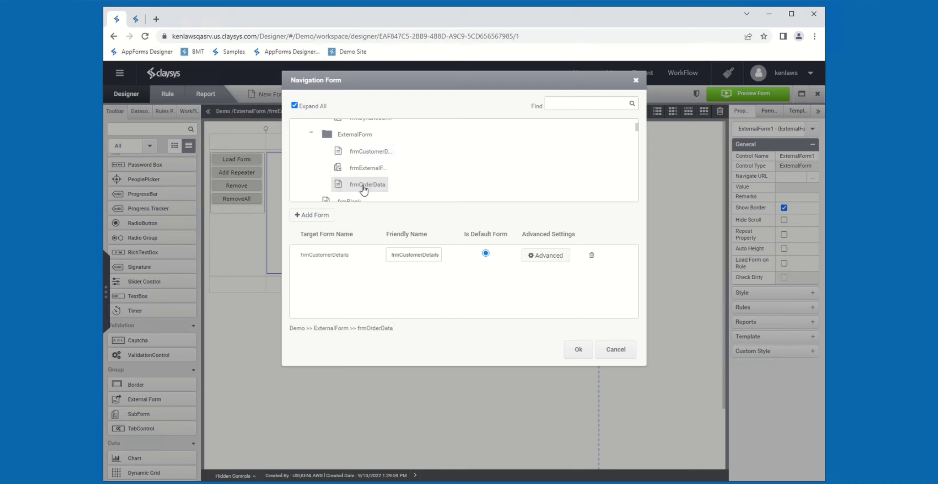
pyautogui.click(320, 216)
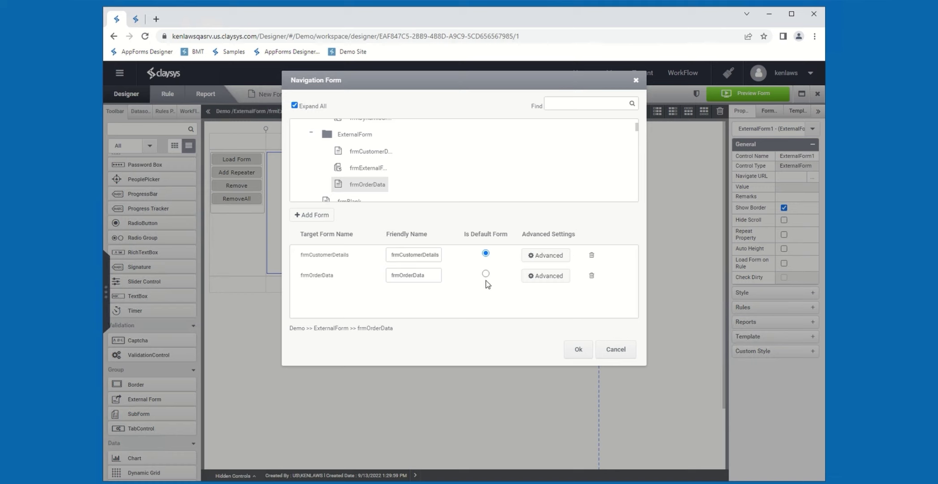
pyautogui.click(485, 274)
pyautogui.click(485, 253)
pyautogui.click(485, 273)
pyautogui.click(485, 253)
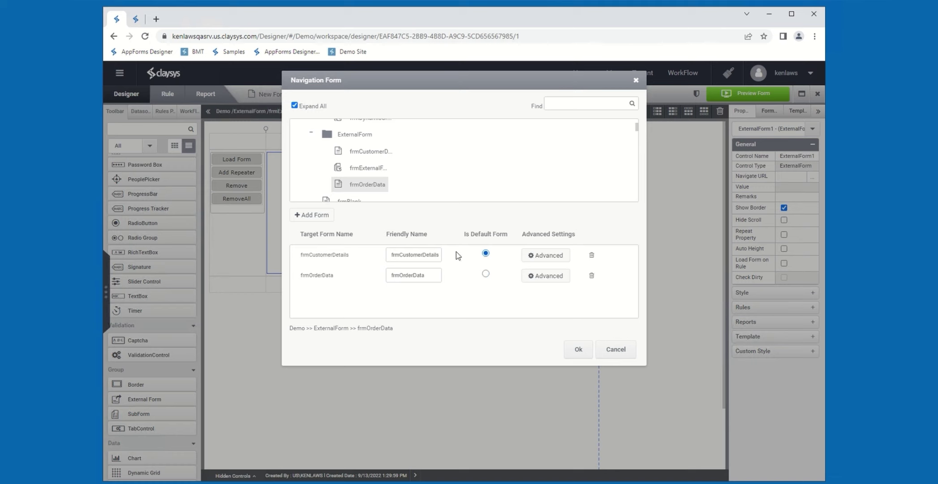
# - Map target field hdnCustomerId of frmOrderData to source field cboCustomer and confirm the navigation form settings
pyautogui.click(549, 276)
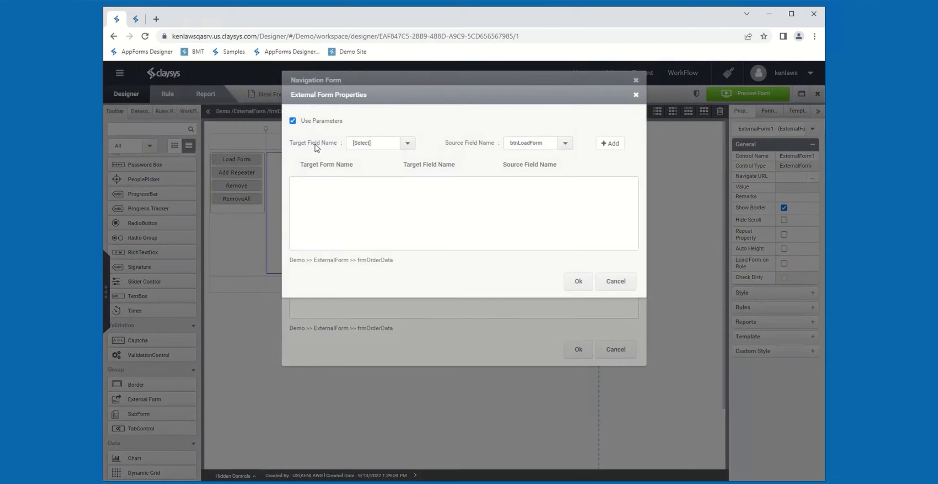
pyautogui.click(376, 146)
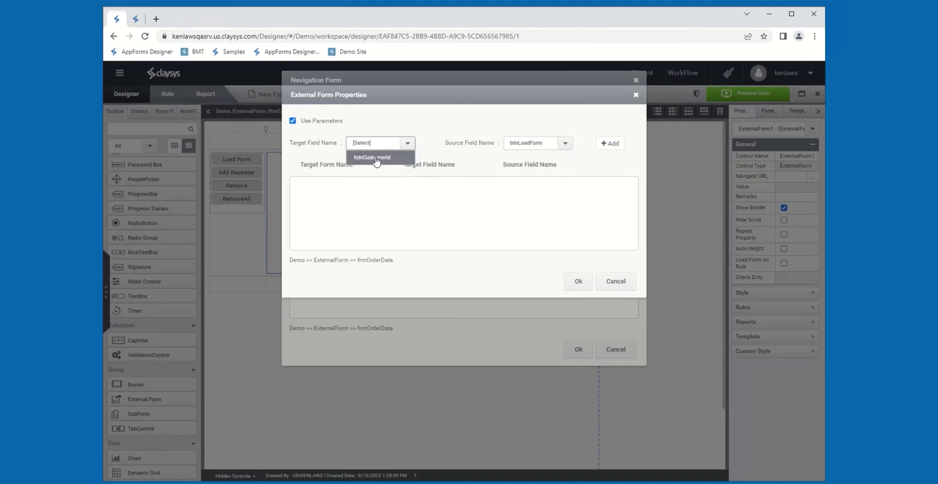
pyautogui.click(376, 158)
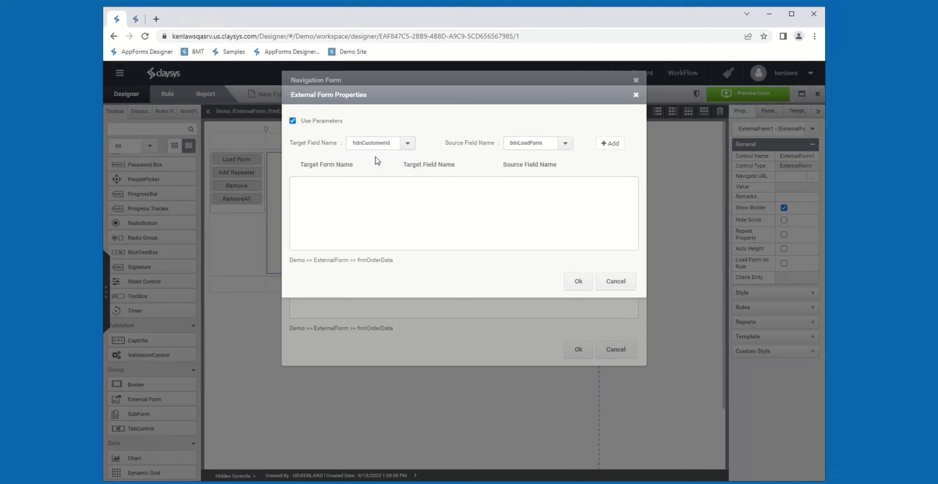
pyautogui.click(533, 147)
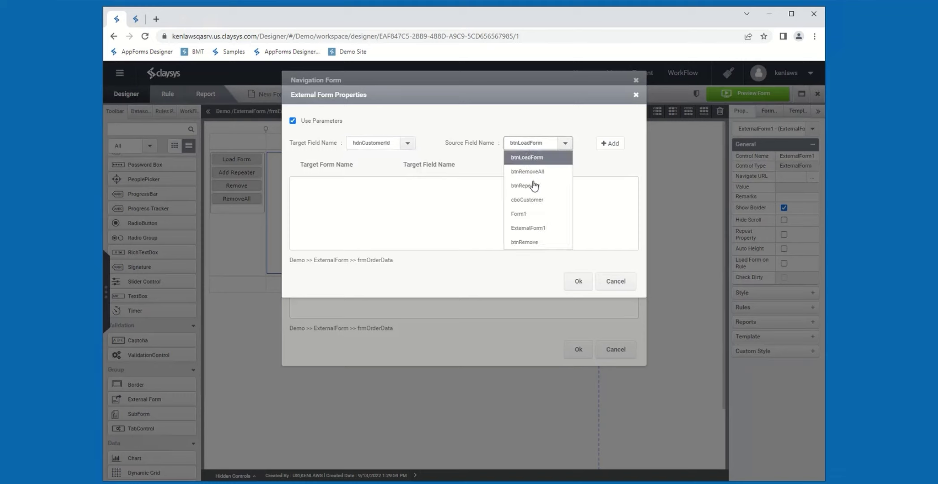
pyautogui.click(536, 201)
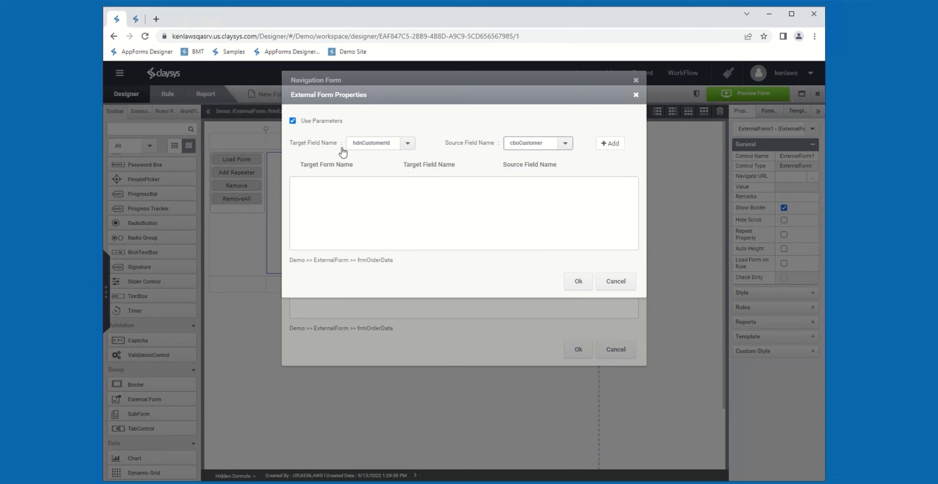
pyautogui.click(609, 143)
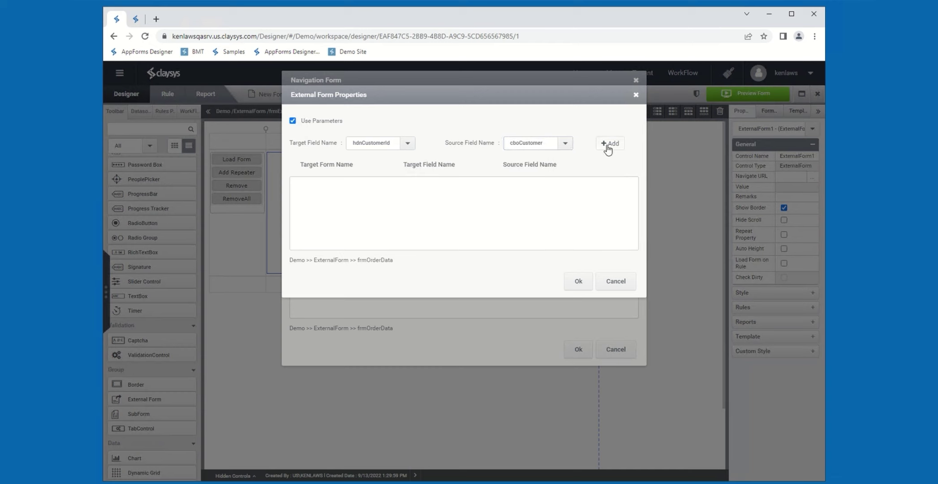
pyautogui.click(576, 284)
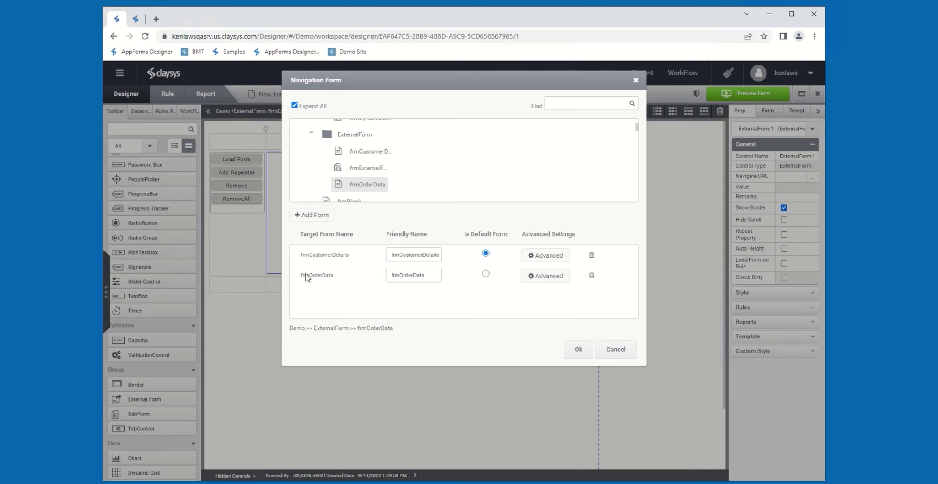
pyautogui.click(577, 354)
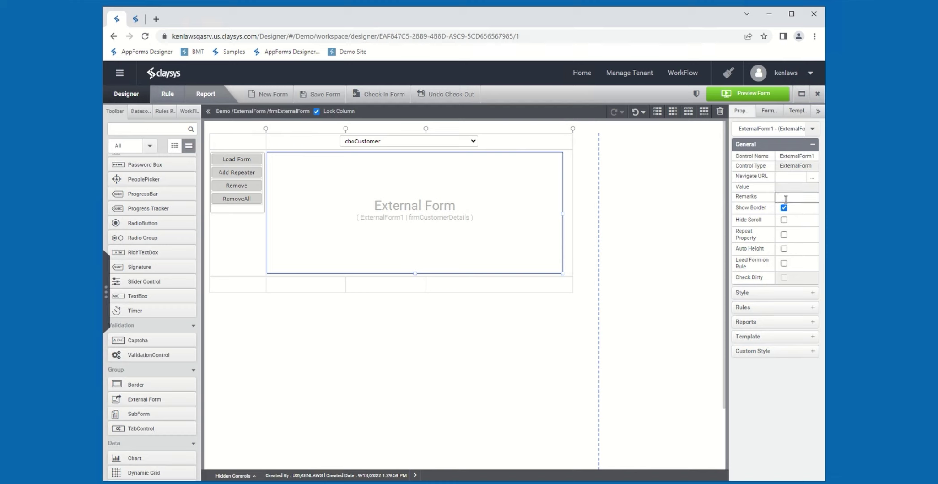
# - Reopen frmExternalForm in the designer and select its ExternalForm1 control
pyautogui.click(141, 52)
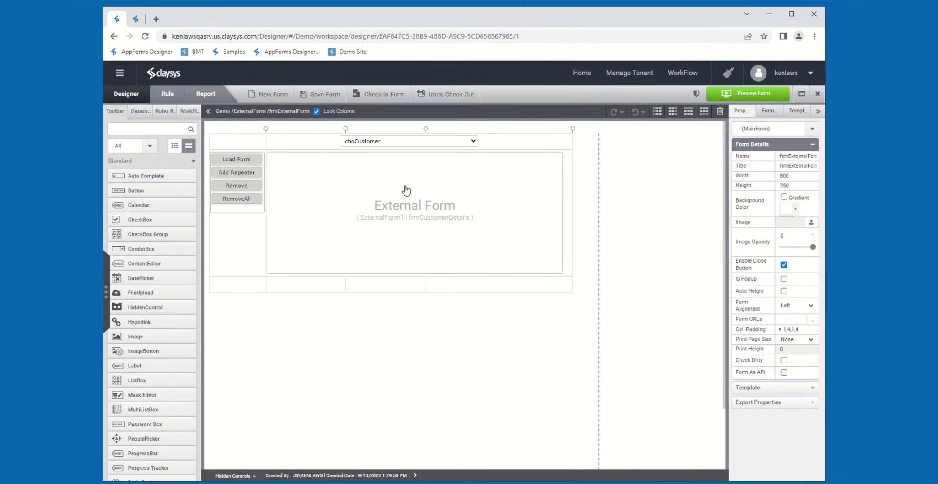
pyautogui.click(407, 190)
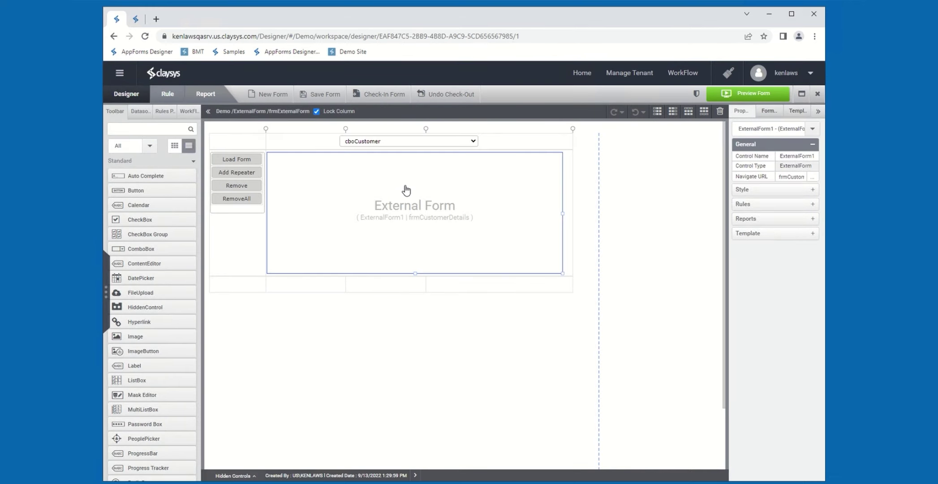
pyautogui.click(787, 181)
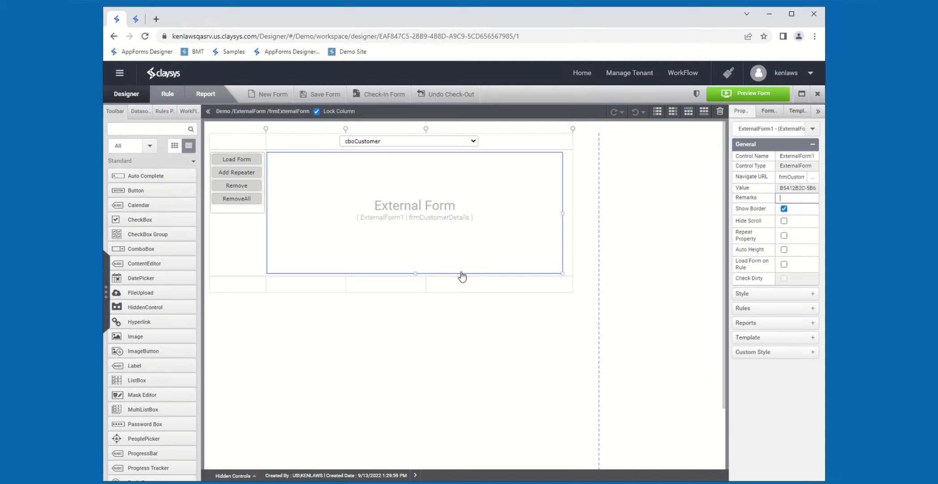
# - Enable Hide Scroll, Repeat Property, Auto Height and Load Form on Rule for the ExternalForm1 control
pyautogui.click(783, 221)
pyautogui.click(783, 235)
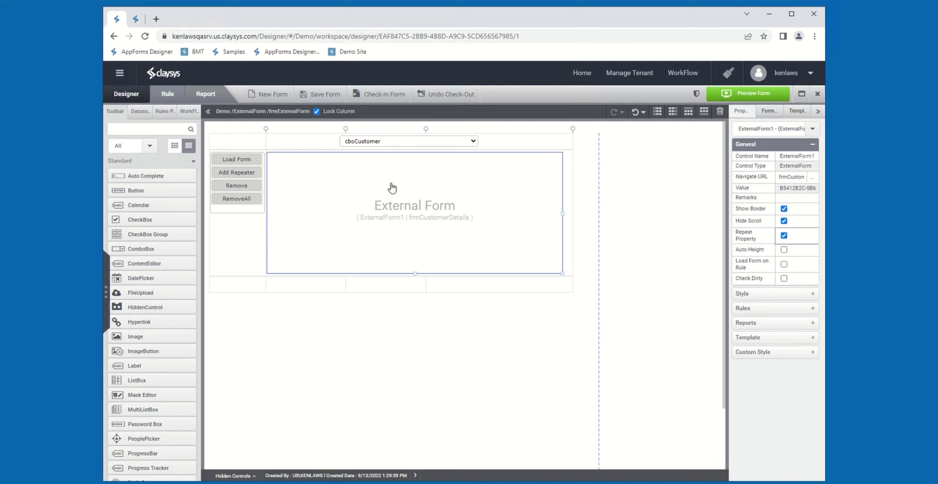
pyautogui.click(784, 249)
pyautogui.click(783, 264)
# - Review the Style and Rules properties of the ExternalForm1 control and return to its General properties
pyautogui.click(765, 297)
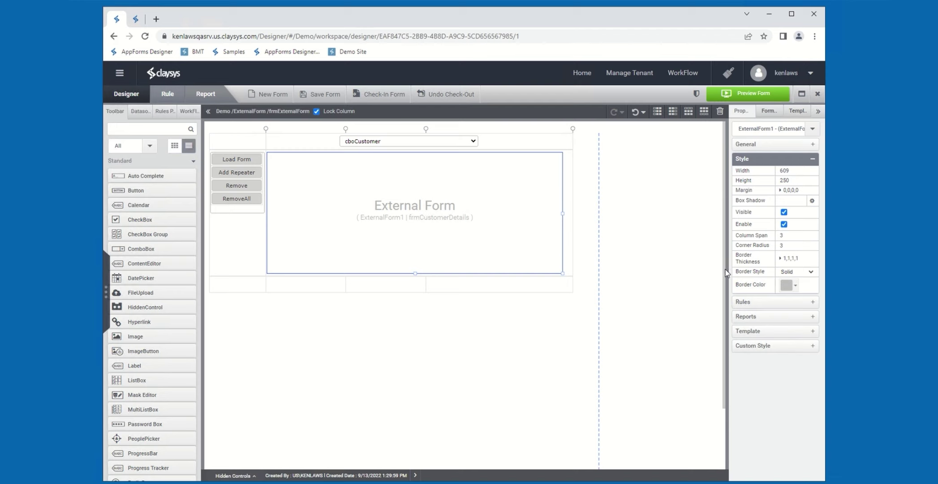
pyautogui.click(745, 304)
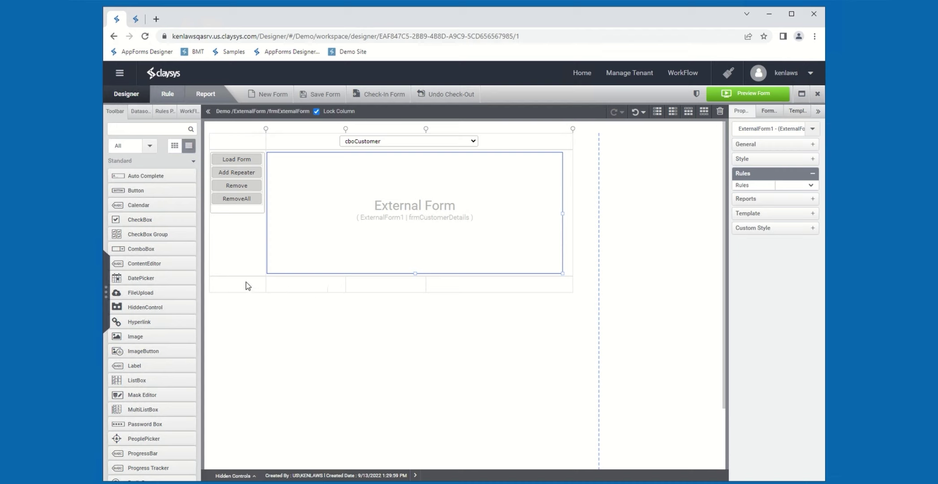
pyautogui.click(777, 145)
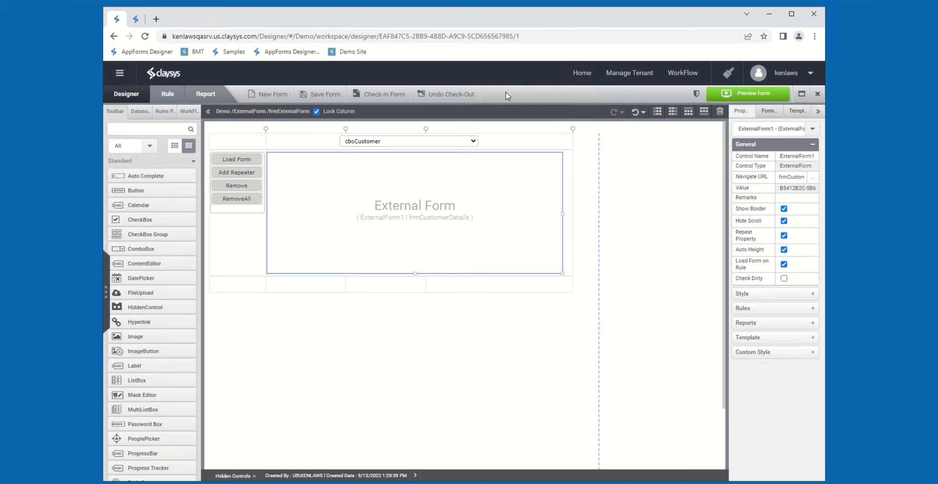
# - Preview the form and choose Alfreds Futterkiste as the customer
pyautogui.click(757, 102)
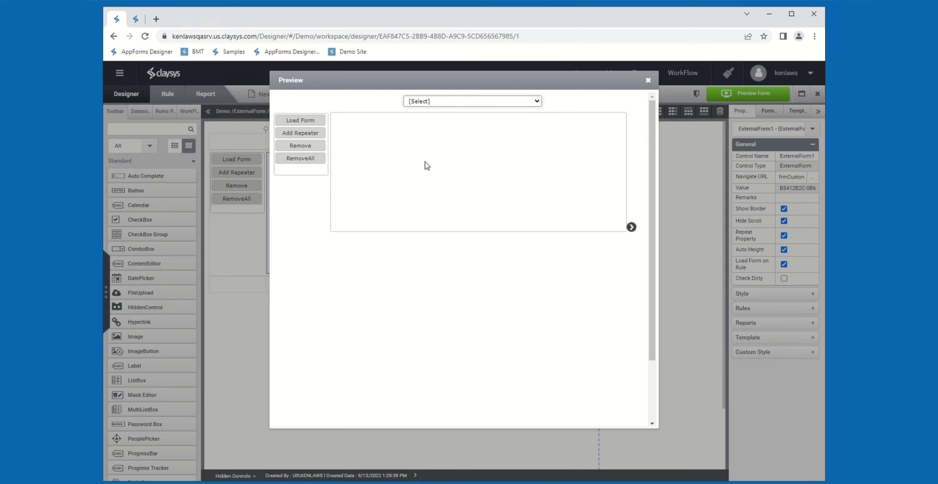
pyautogui.click(537, 101)
pyautogui.click(449, 117)
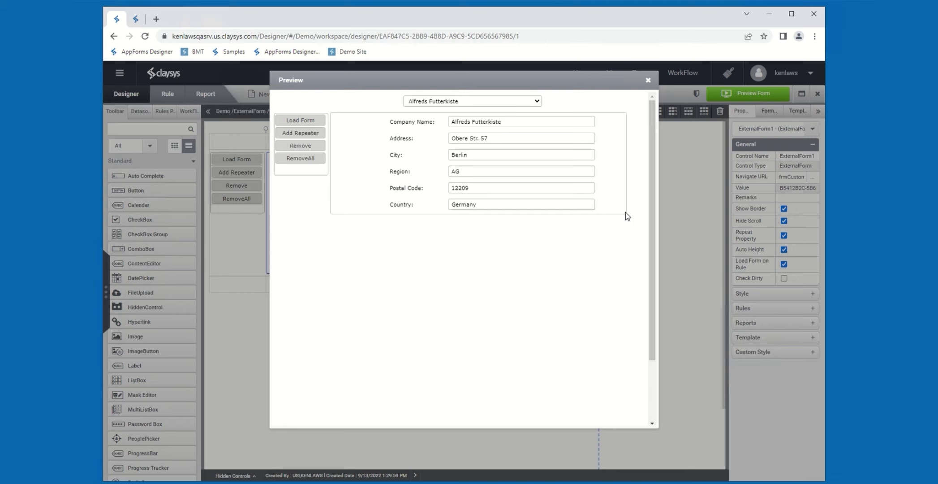
# - Open the customer section's repeat options and remove the order data section below it
pyautogui.moveTo(617, 218)
pyautogui.click(630, 210)
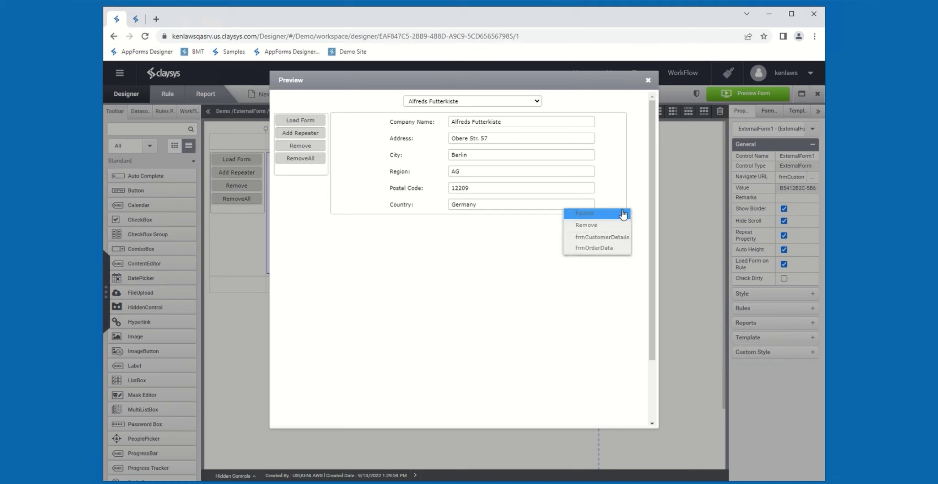
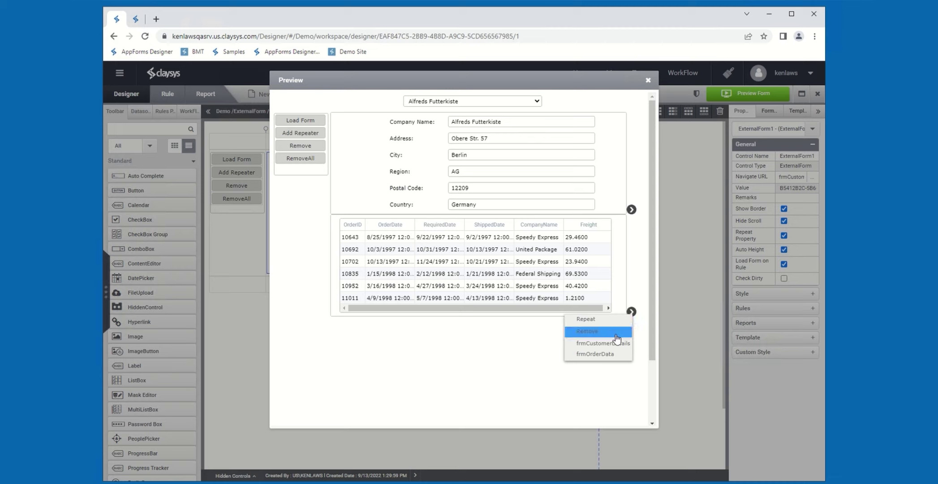
pyautogui.click(631, 310)
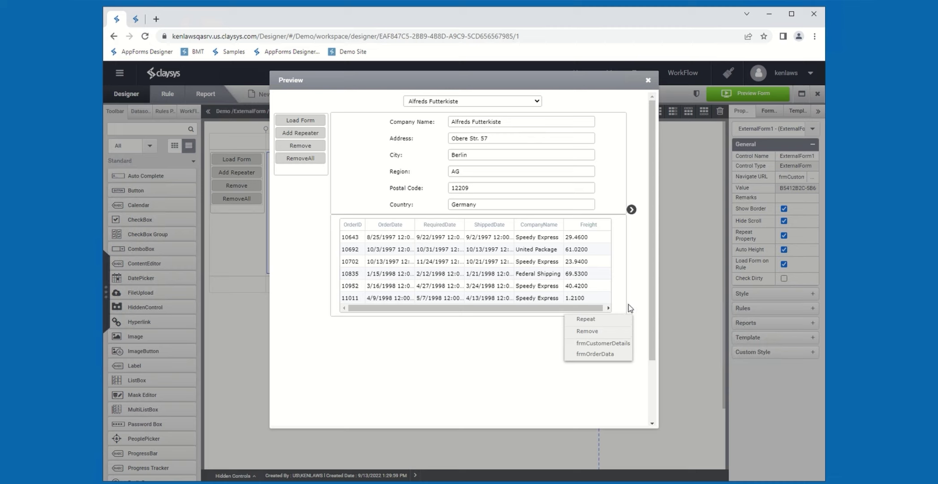
pyautogui.click(603, 330)
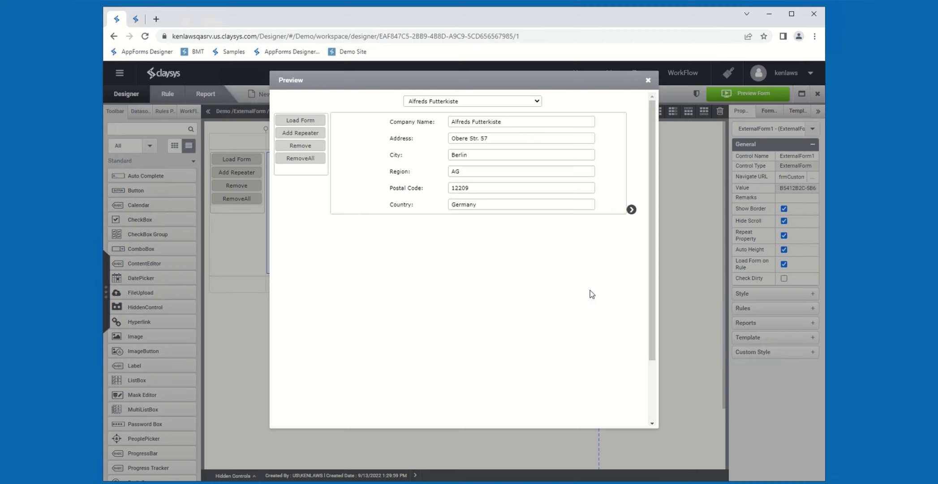
# - Repeat the customer details section twice to add two blank sections below it
pyautogui.click(632, 210)
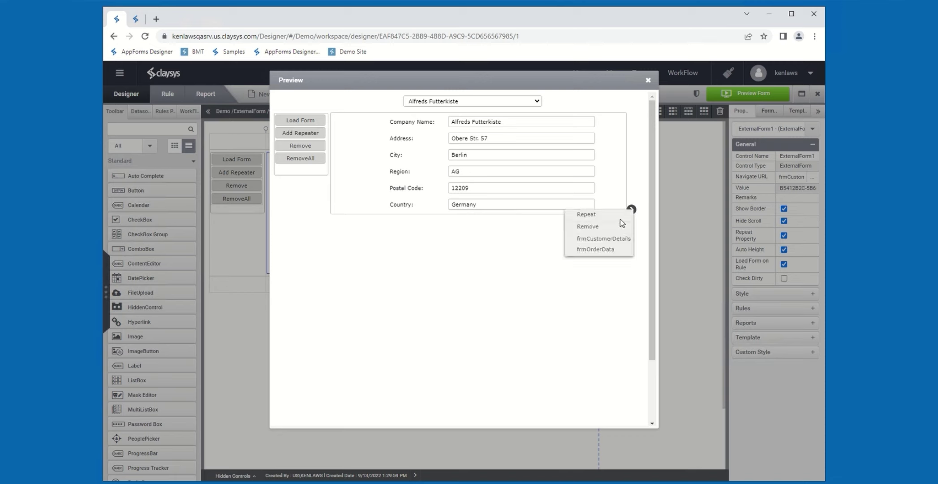
pyautogui.click(589, 217)
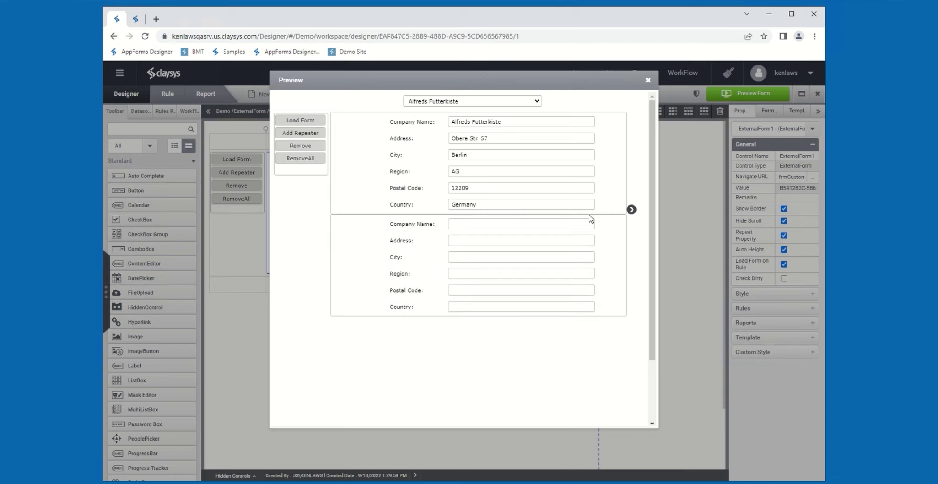
pyautogui.click(631, 311)
pyautogui.click(620, 315)
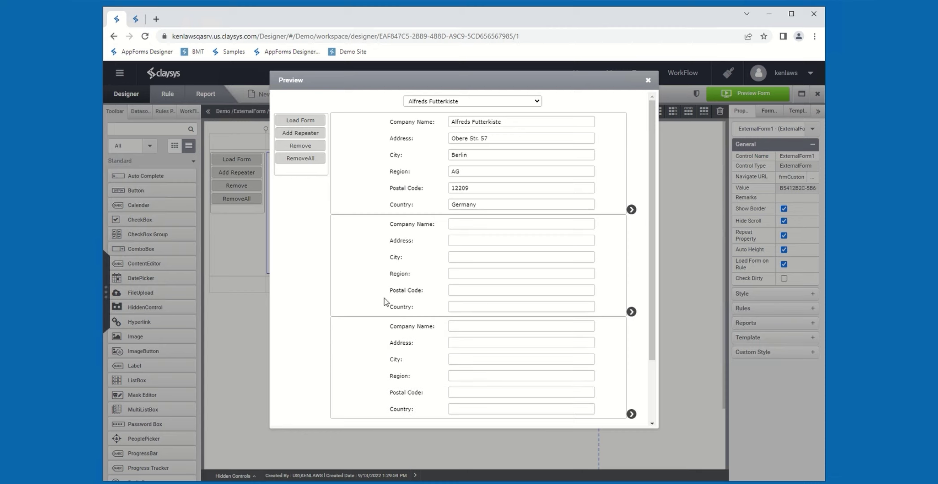
# - Load frmOrderData in both blank repeated sections below the first customer section
pyautogui.click(631, 312)
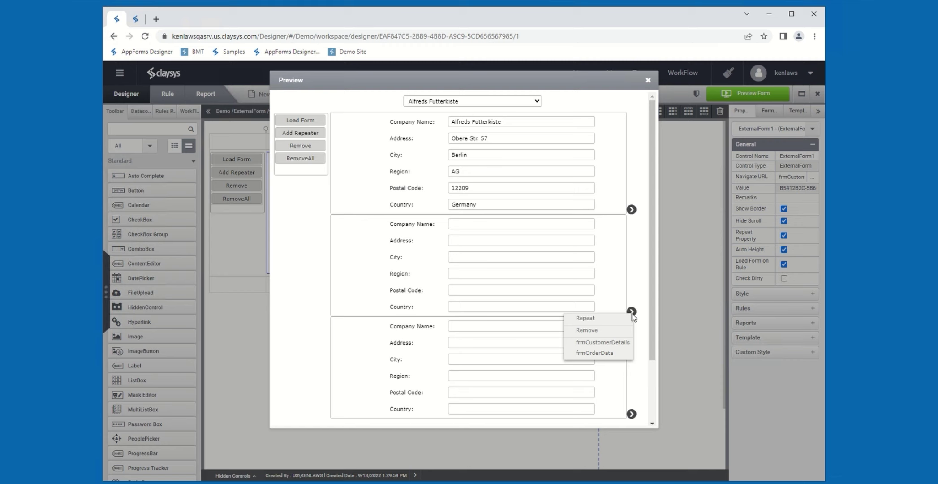
pyautogui.click(608, 354)
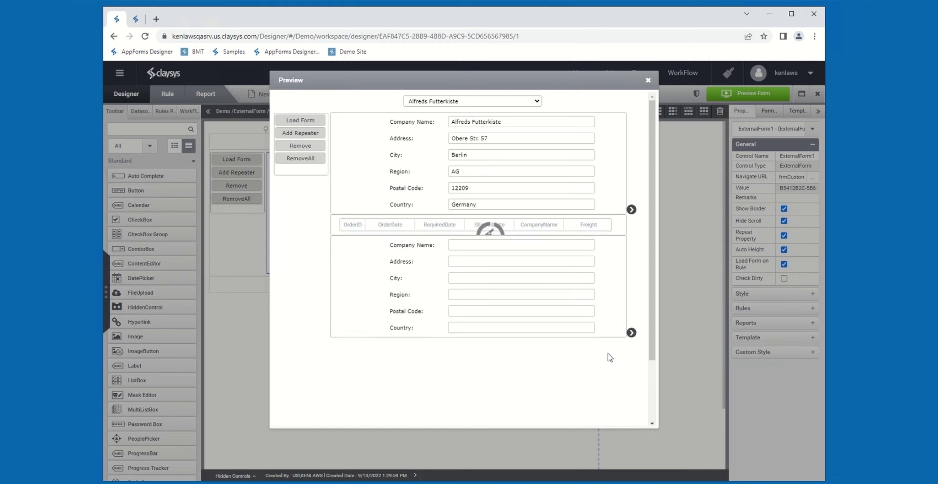
pyautogui.click(632, 415)
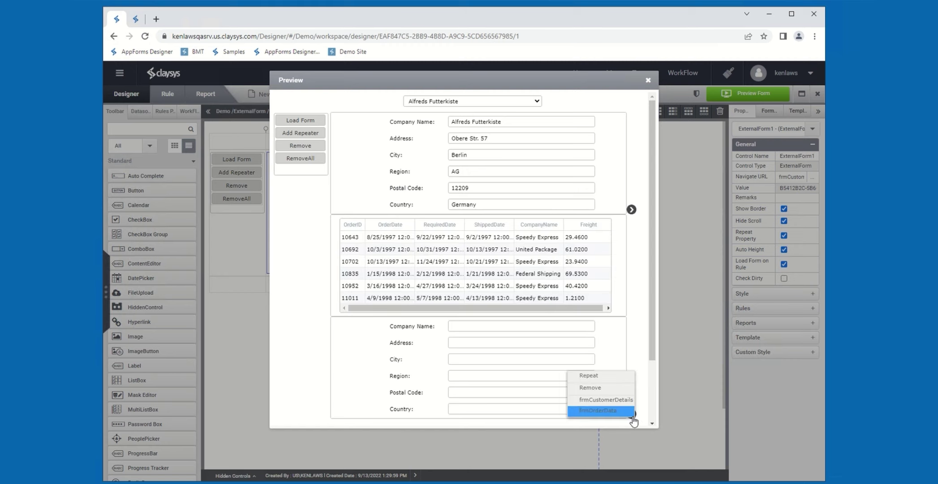
pyautogui.click(620, 411)
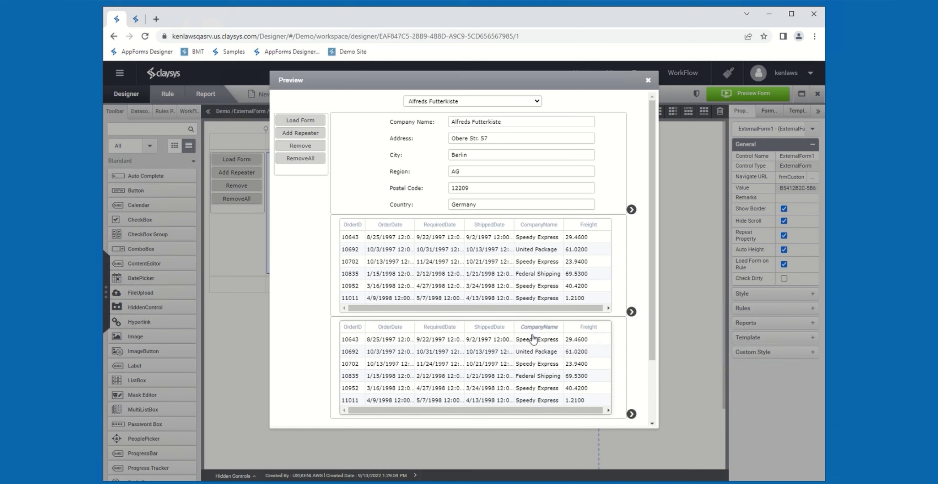
# - Repeat the last order data section and remove the newly added section again
pyautogui.scroll(-1, 537, 345)
pyautogui.scroll(1, 539, 353)
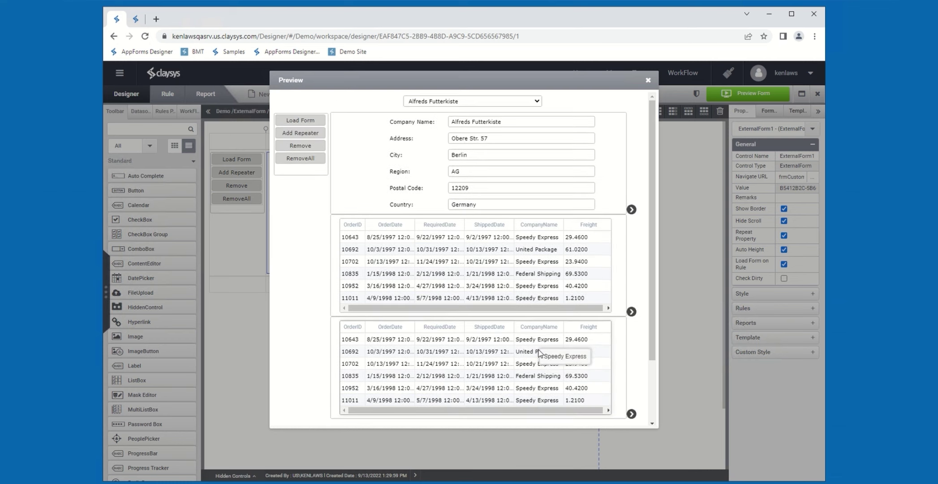
pyautogui.scroll(-1, 493, 296)
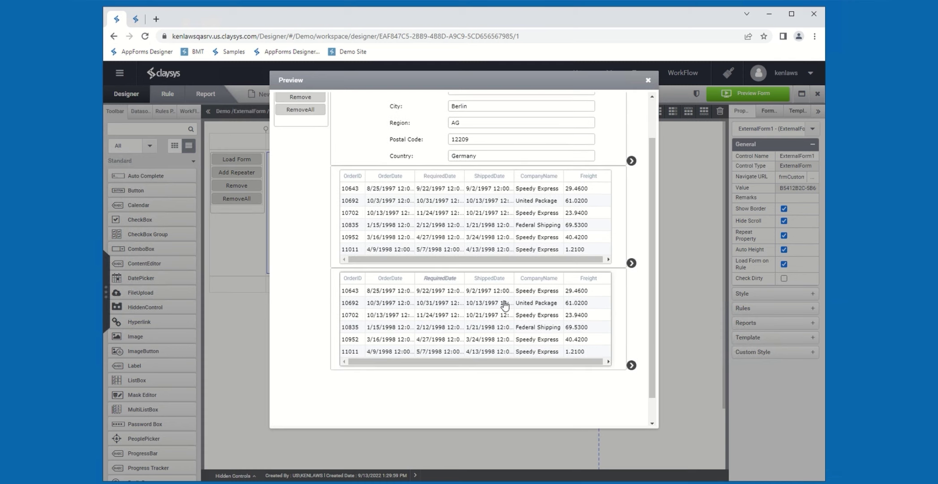
pyautogui.click(631, 365)
pyautogui.click(596, 379)
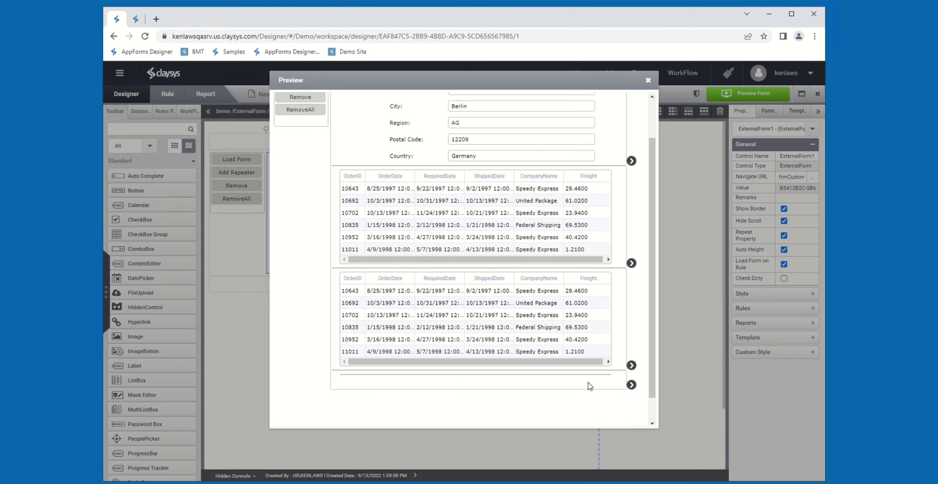
pyautogui.click(631, 384)
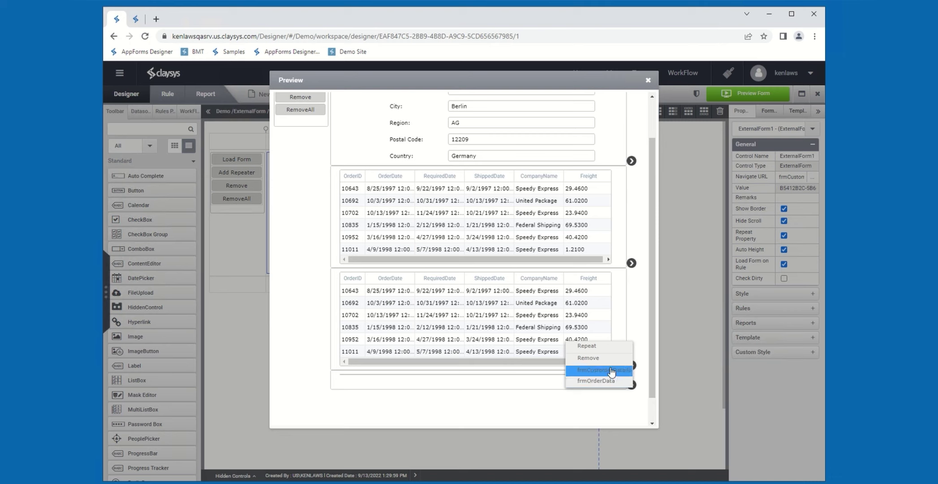
pyautogui.click(588, 357)
# - Repeat the third section and load frmCustomerDetails in the new fourth section
pyautogui.click(631, 365)
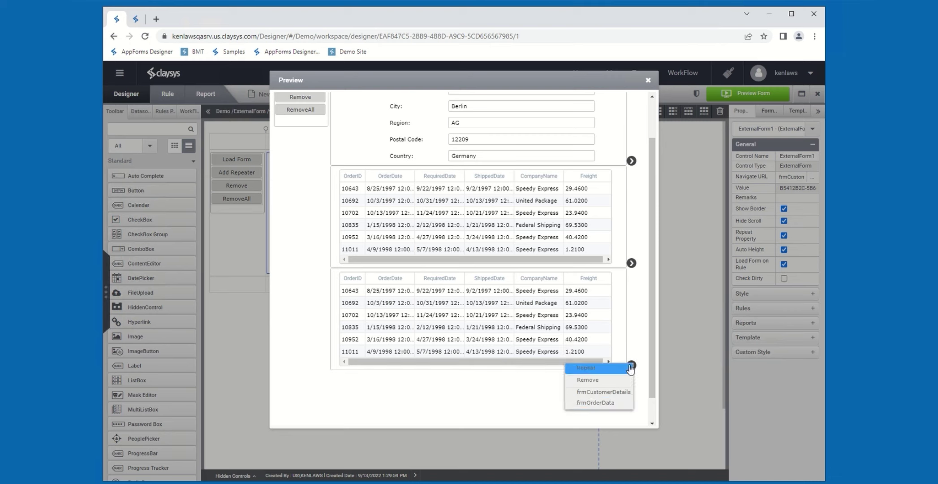
pyautogui.click(604, 371)
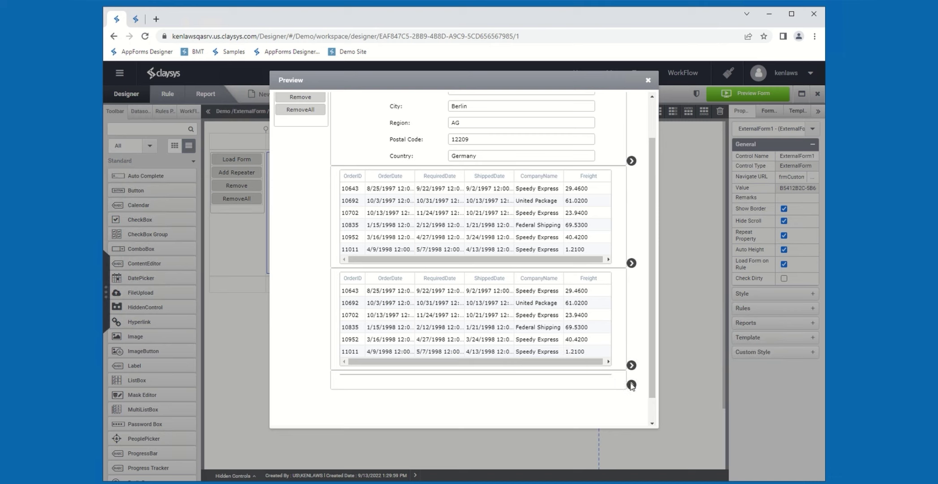
pyautogui.click(631, 385)
pyautogui.click(617, 371)
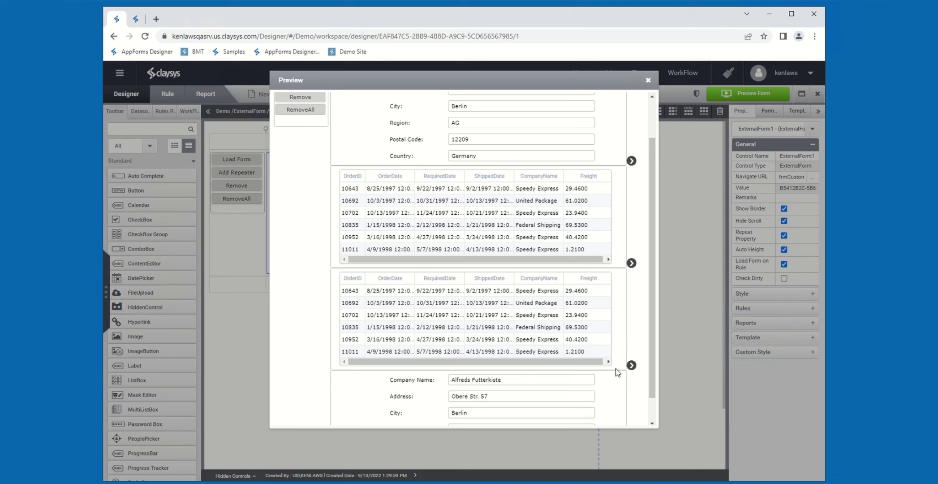
# - Remove the second of the two order data sections and the repeated customer details section at the end
pyautogui.scroll(-1, 617, 373)
pyautogui.scroll(3, 617, 375)
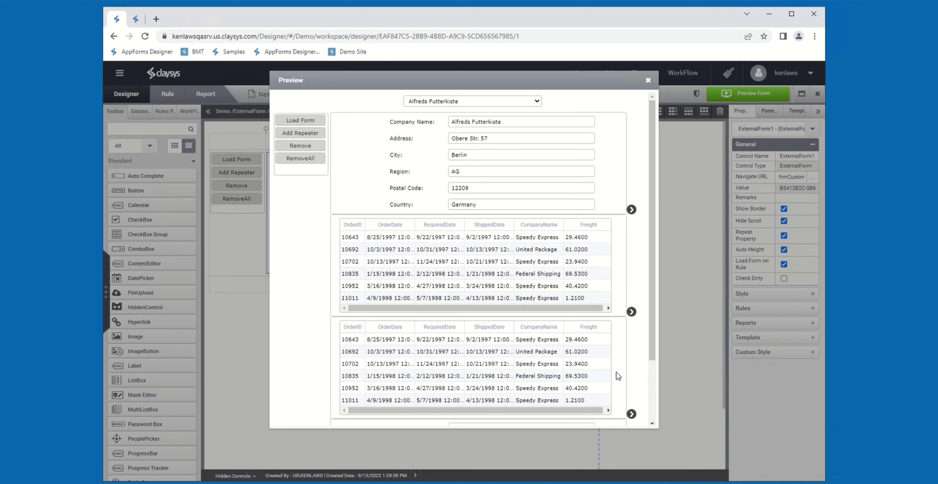
pyautogui.scroll(-3, 618, 371)
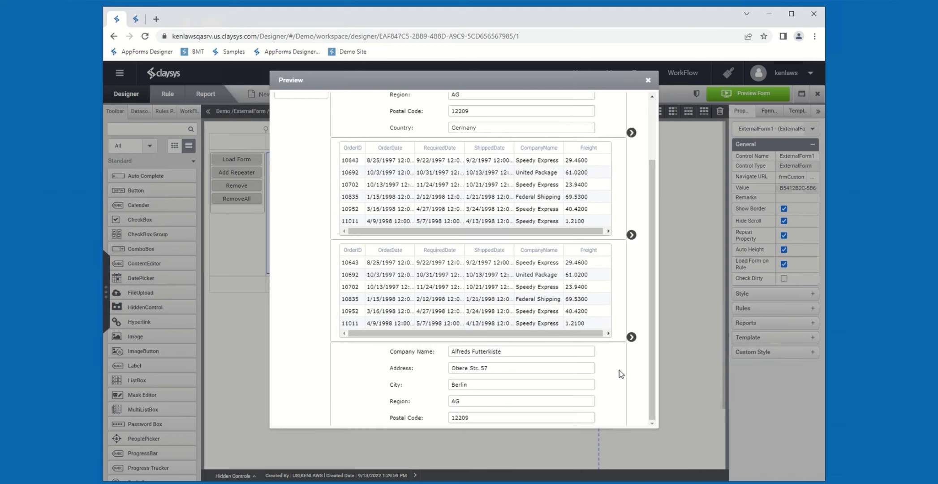
pyautogui.scroll(3, 619, 370)
pyautogui.scroll(-3, 618, 370)
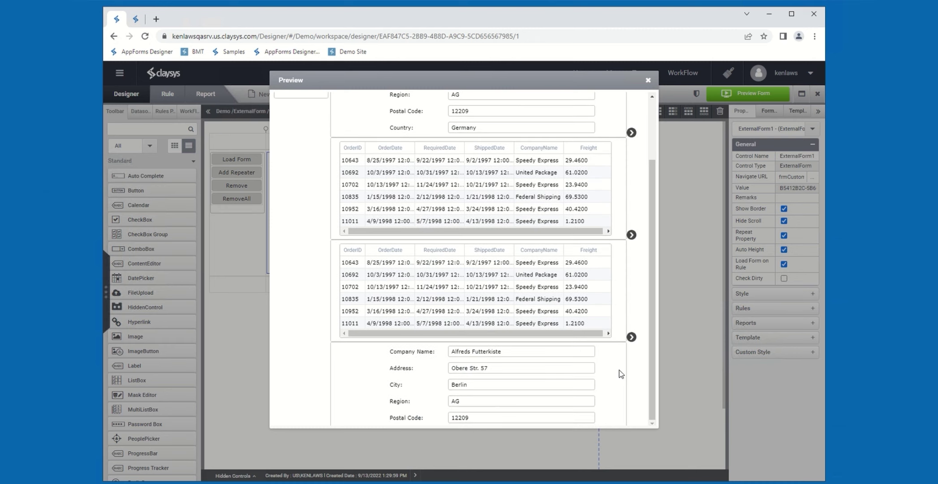
pyautogui.click(631, 336)
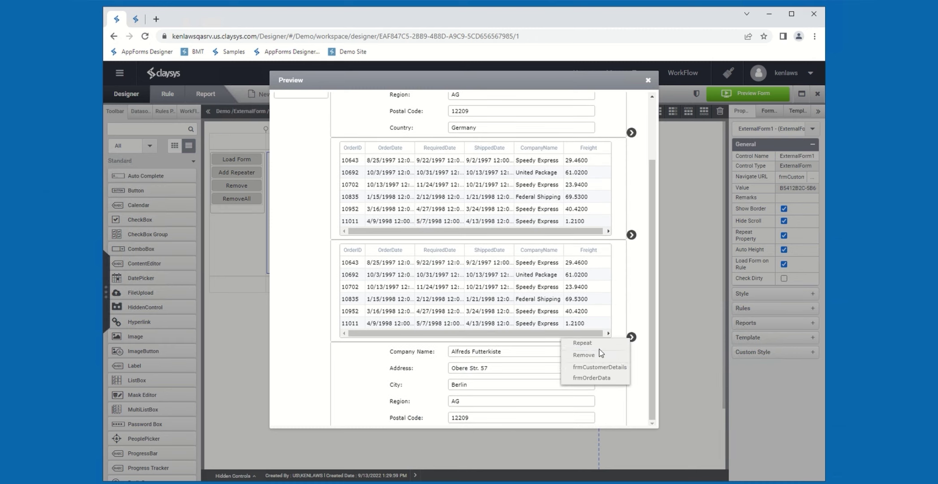
pyautogui.click(599, 352)
pyautogui.click(631, 235)
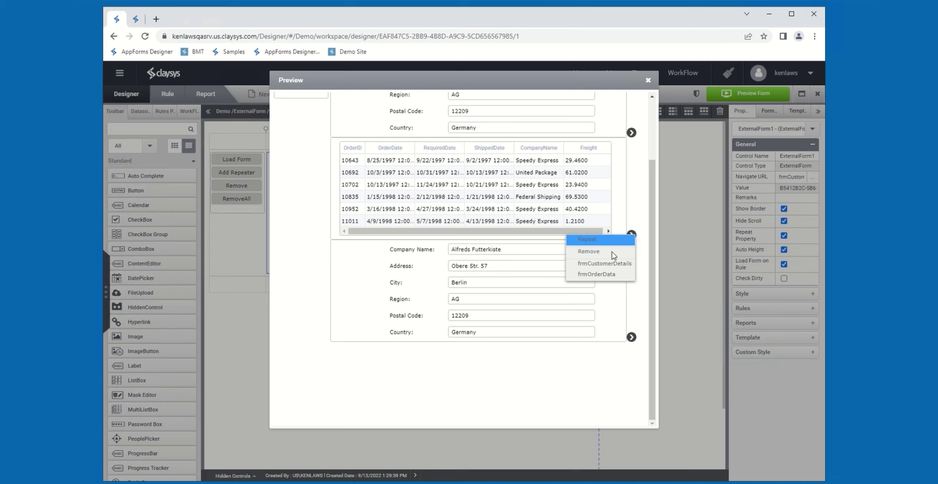
pyautogui.click(634, 340)
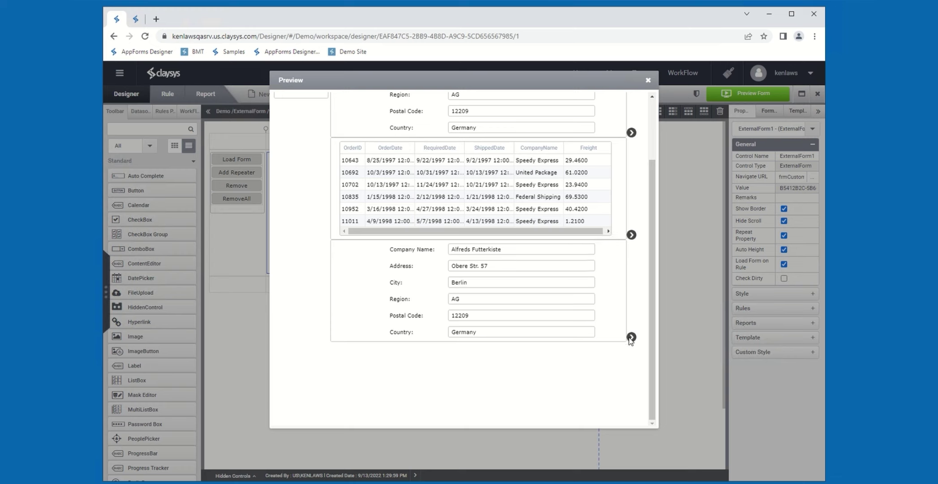
pyautogui.click(631, 336)
pyautogui.click(613, 355)
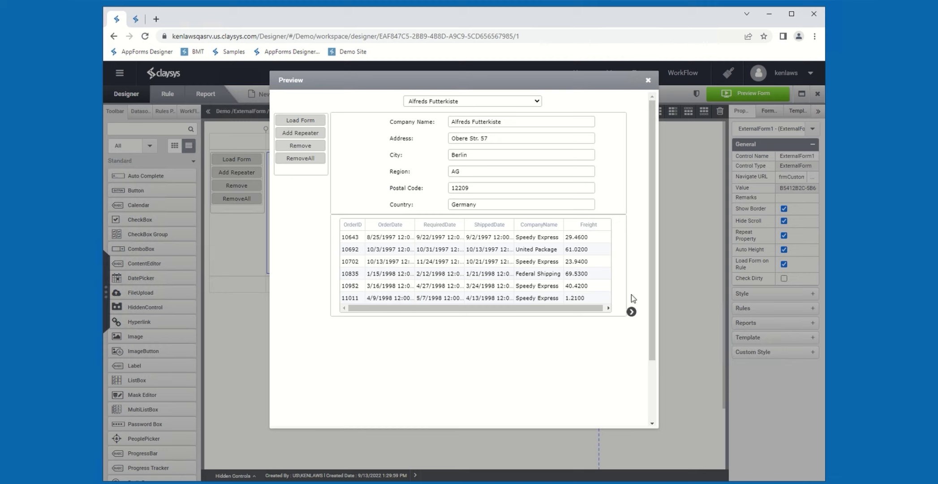
# - Close the preview, disable Load Form on Rule for ExternalForm1 and preview the form again
pyautogui.click(647, 80)
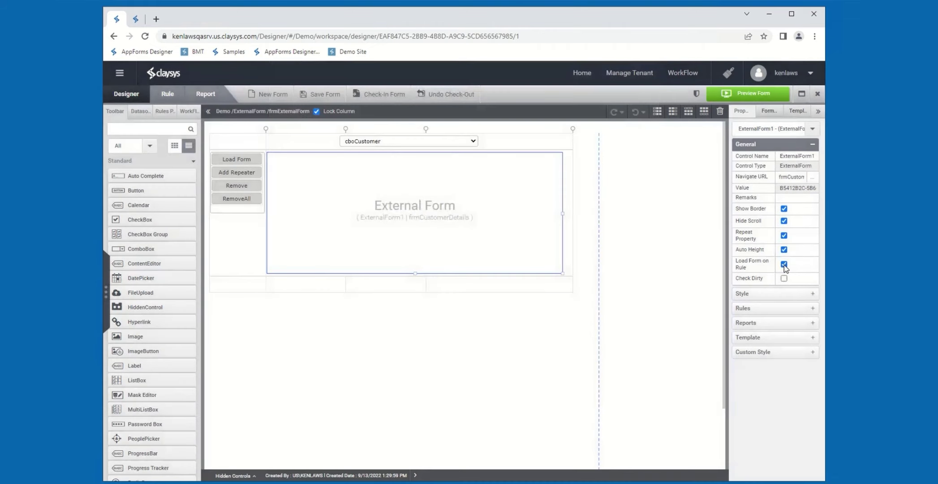
pyautogui.click(784, 267)
pyautogui.click(754, 98)
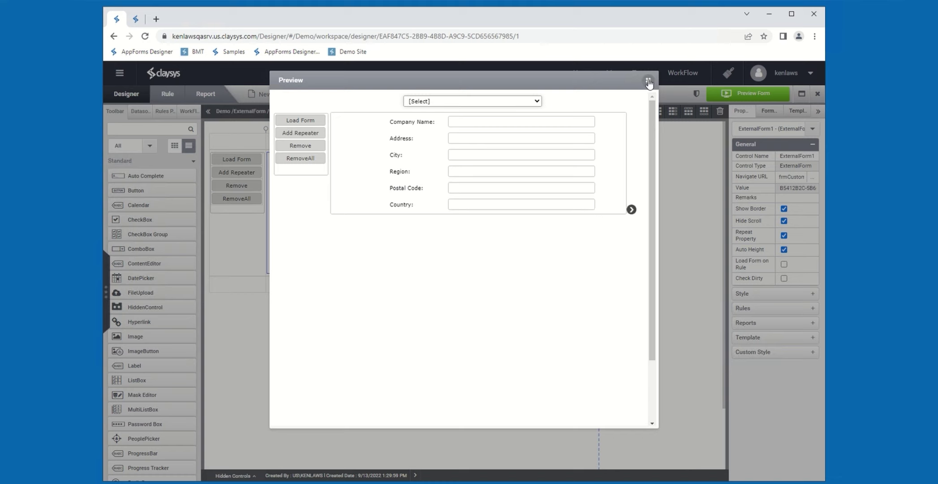
# - Test the form's Load Form action in the preview, and add and remove repeated sections with its Add Repeater and Remove actions
pyautogui.click(277, 117)
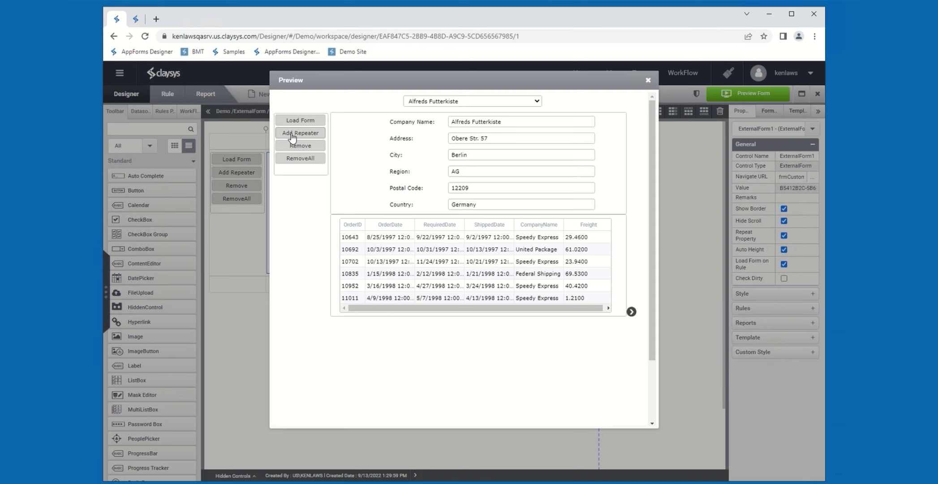
pyautogui.click(291, 134)
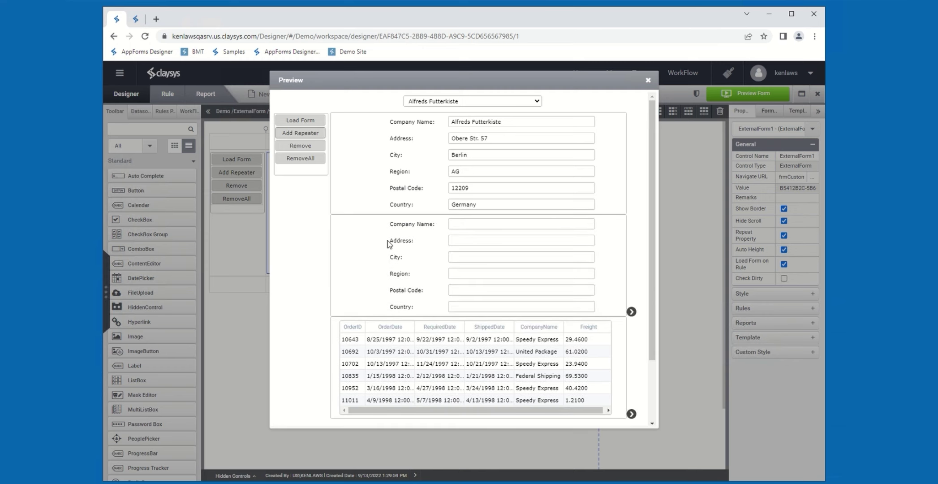
pyautogui.click(295, 146)
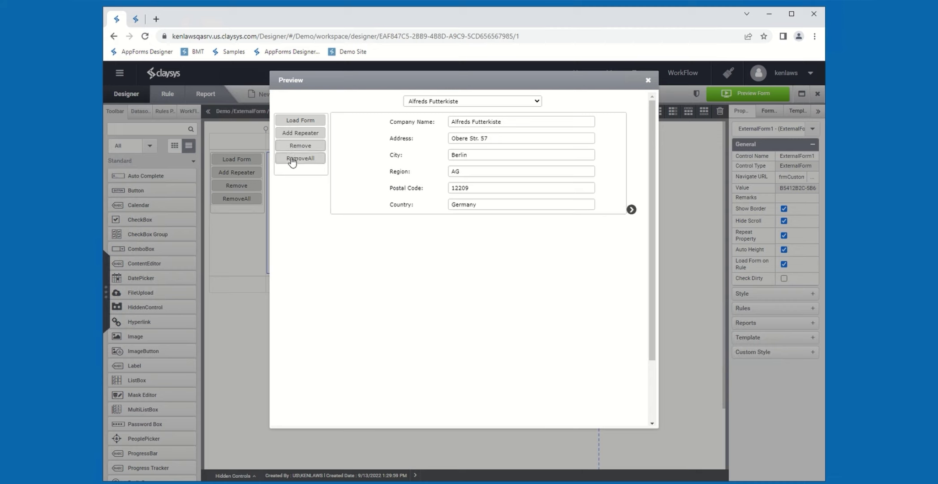
# - Repeat the customer details section twice in the preview and test the RemoveAll action on the repeated sections
pyautogui.click(631, 210)
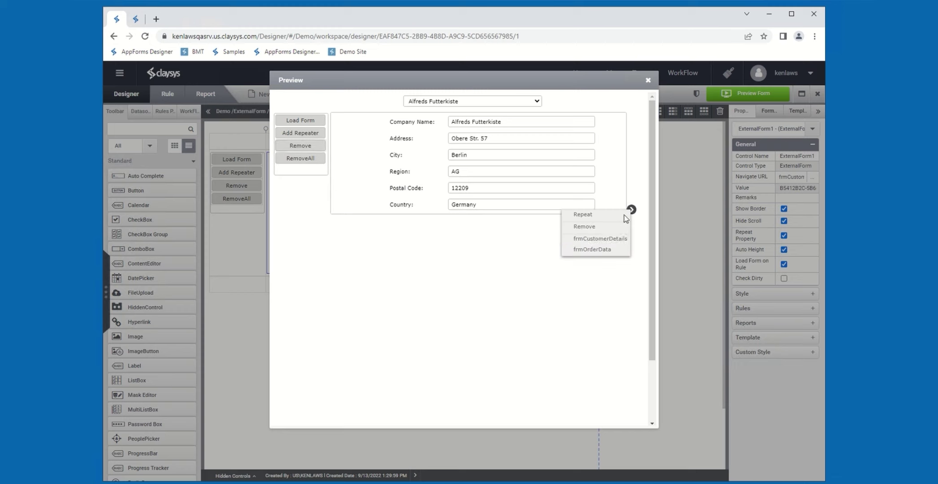
pyautogui.click(593, 215)
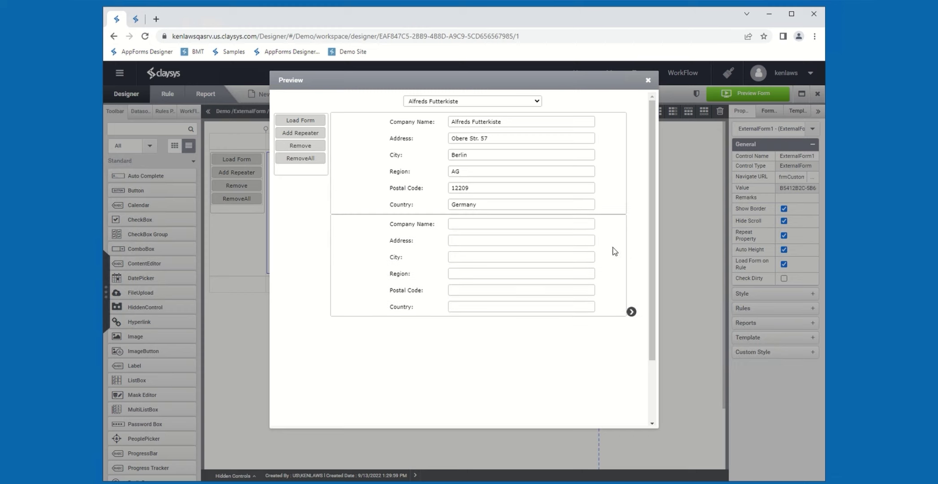
pyautogui.click(630, 312)
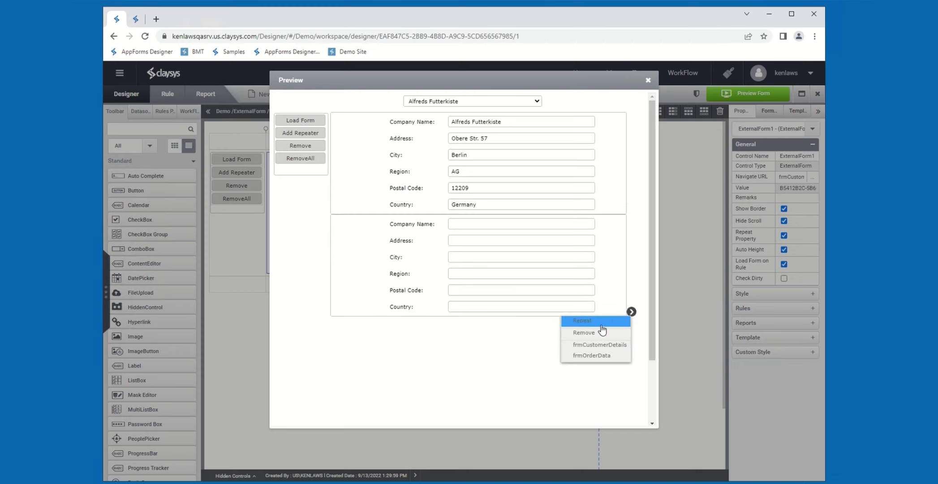
pyautogui.click(566, 320)
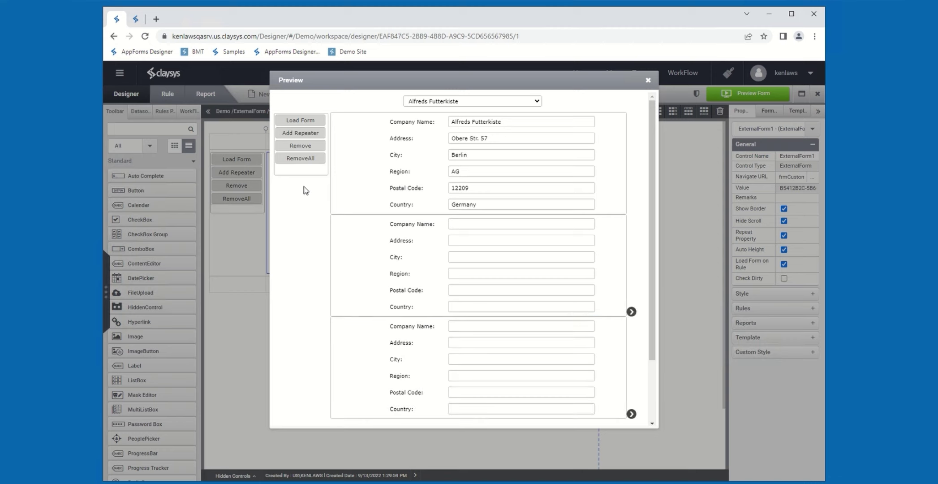
pyautogui.click(304, 161)
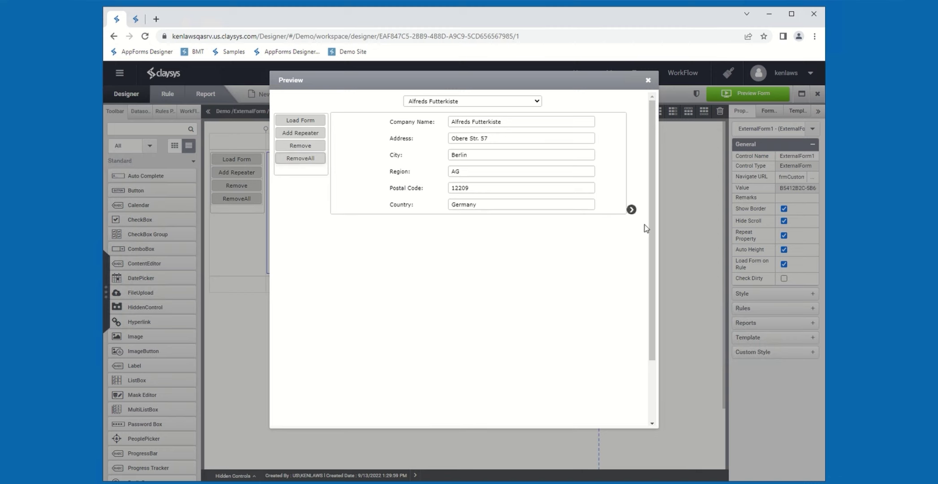
# - Repeat the customer details section twice more, test the form's Remove action on the repeated sections, and close the preview
pyautogui.click(630, 210)
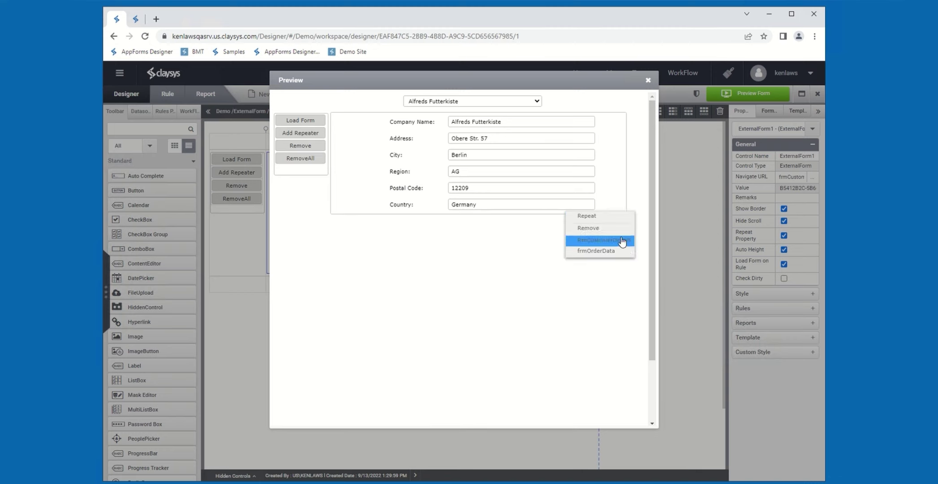
pyautogui.click(623, 217)
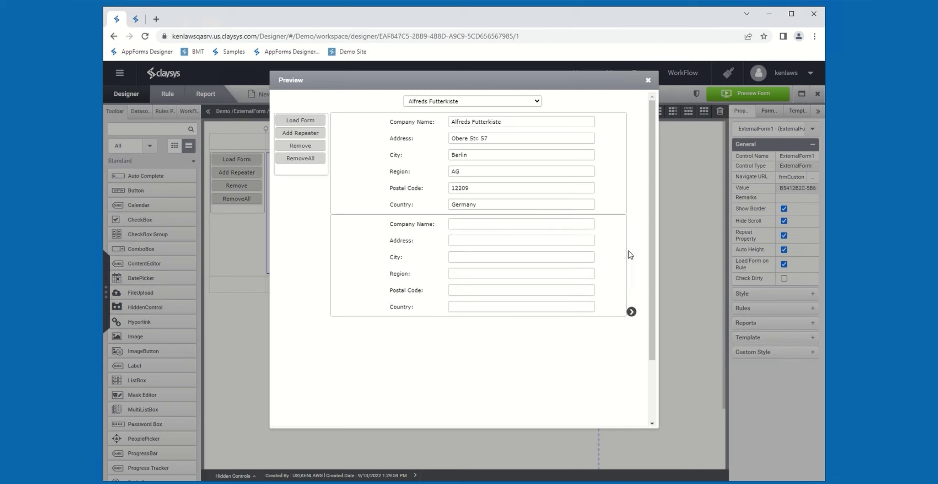
pyautogui.click(631, 312)
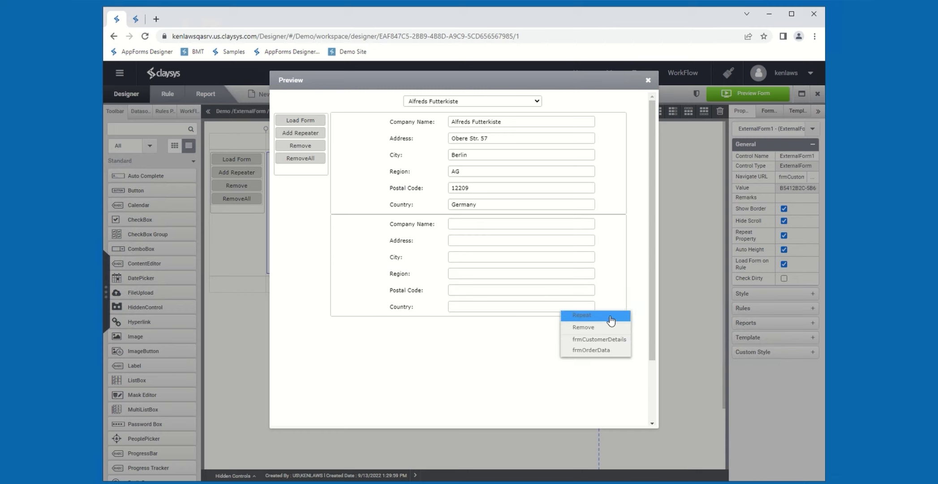
pyautogui.click(610, 319)
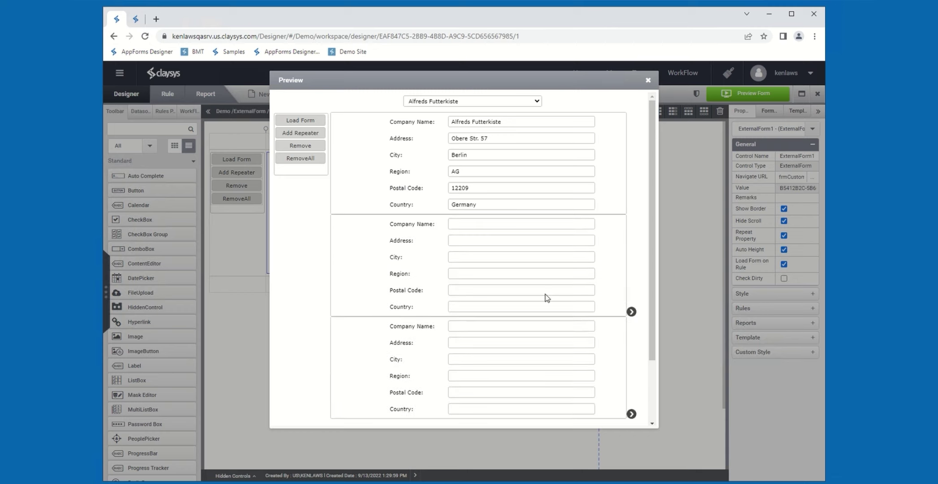
pyautogui.click(310, 147)
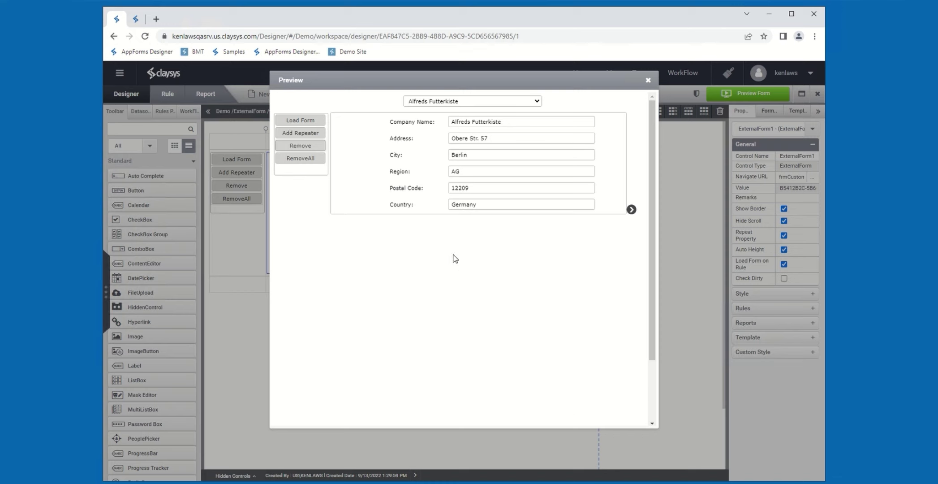
pyautogui.click(647, 80)
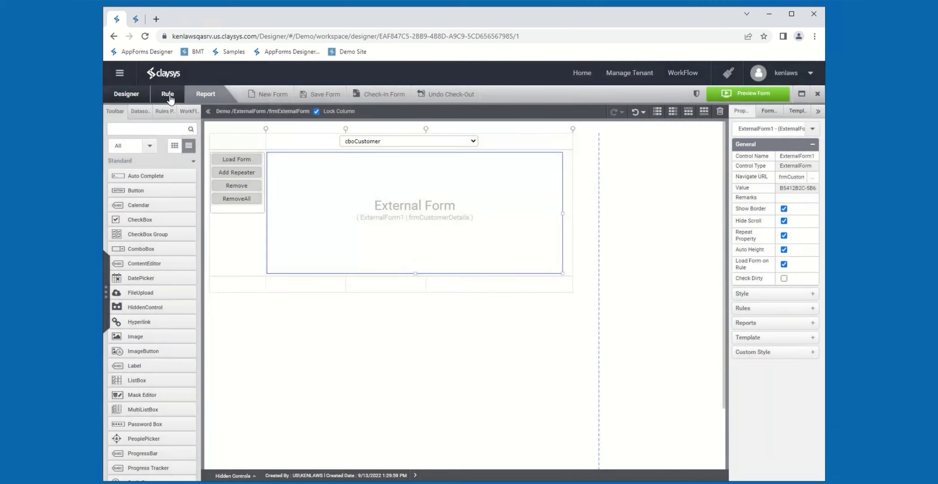
# - Set the RemoveRepeater index for ExternalForm1 to 2 in the On_btnRemove rule and save the form
pyautogui.click(168, 95)
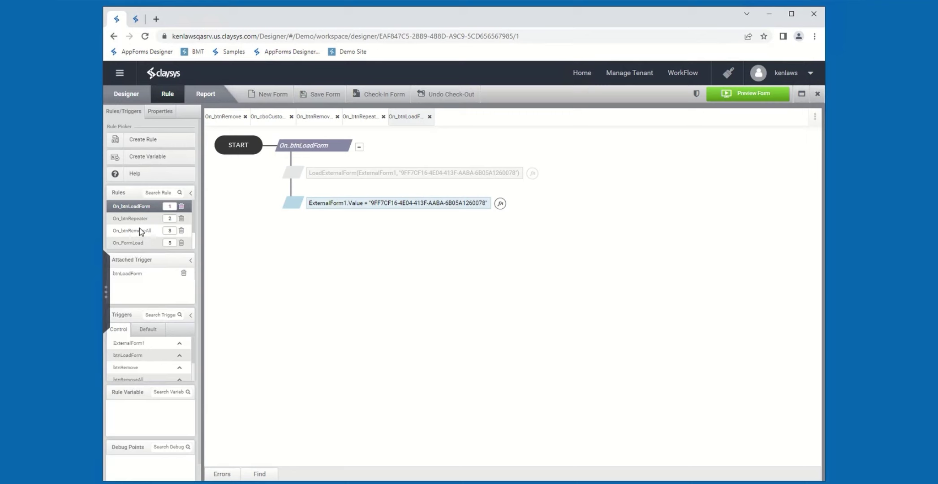
pyautogui.scroll(-1, 136, 237)
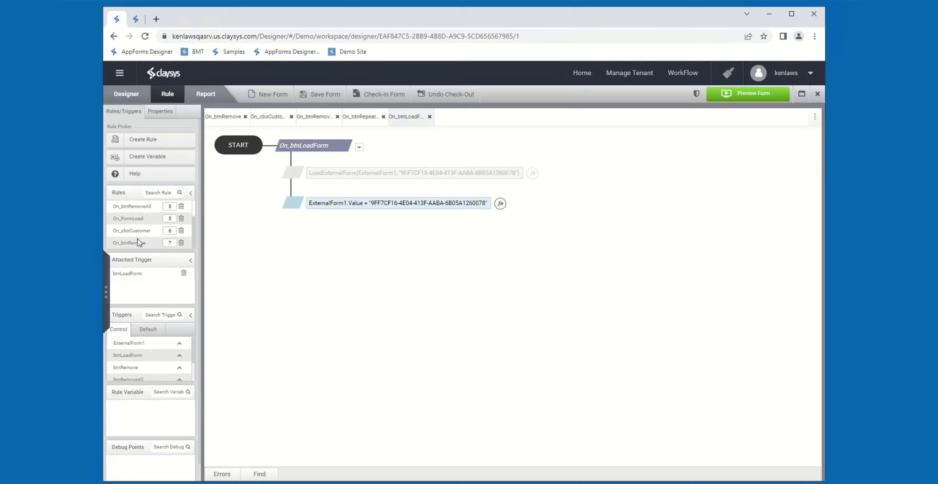
pyautogui.click(134, 242)
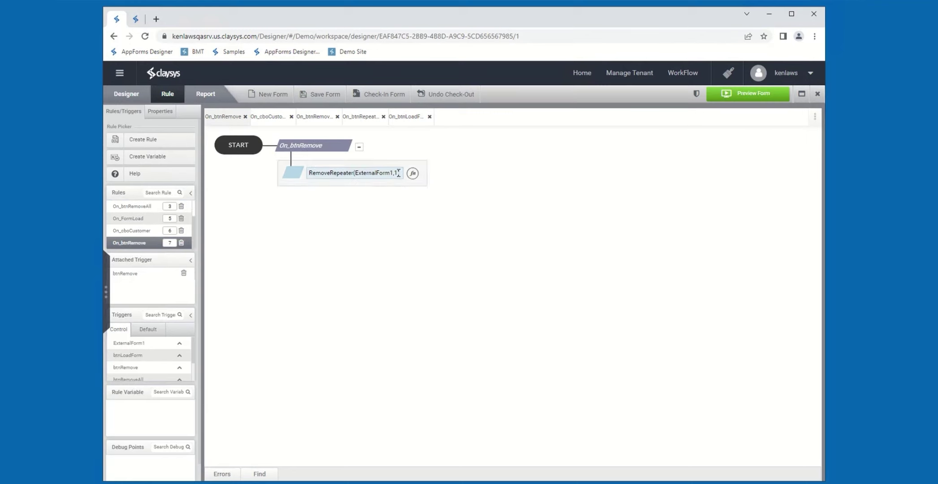
pyautogui.click(399, 172)
pyautogui.press('BackSpace')
pyautogui.write('2')
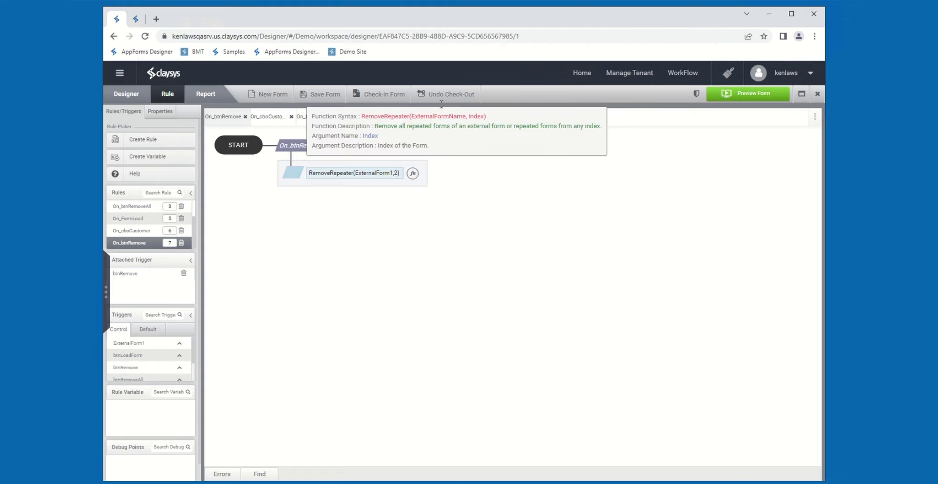
pyautogui.click(318, 94)
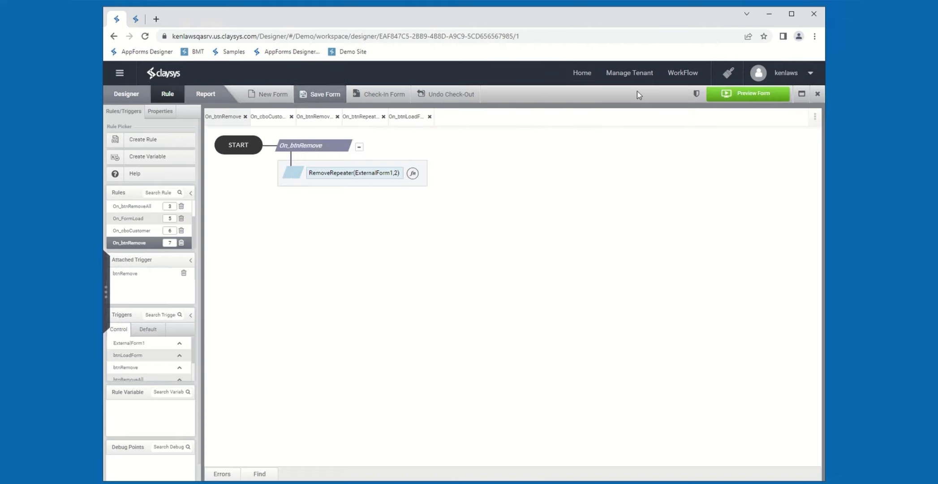
# - Preview the form and select Ana Trujillo Emparedados y helados as the customer
pyautogui.click(722, 94)
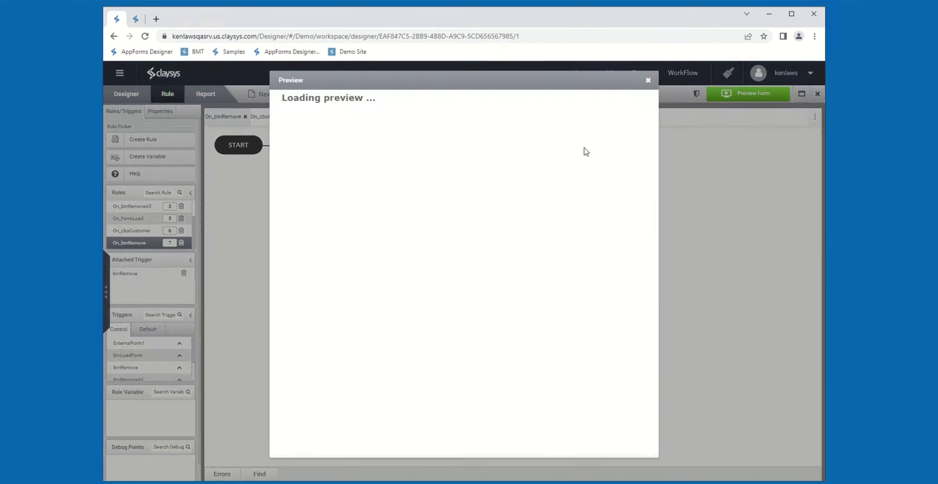
pyautogui.click(445, 102)
pyautogui.click(445, 121)
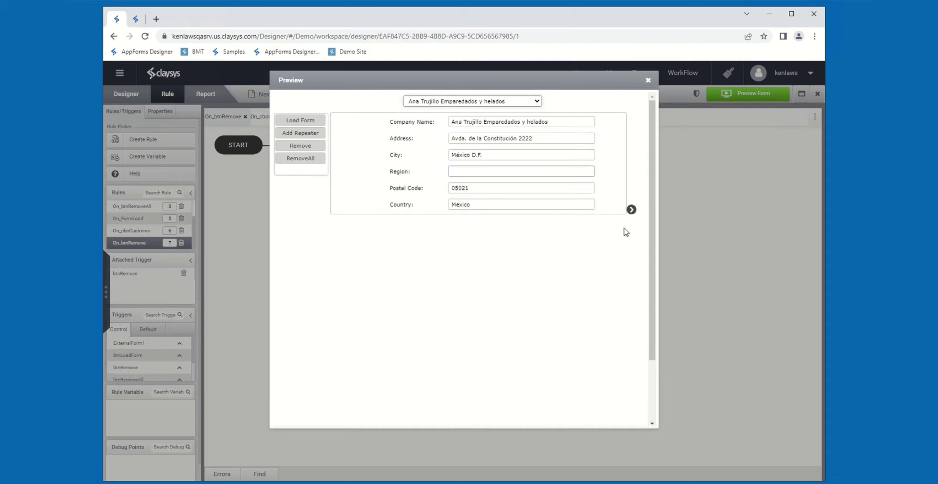
# - Add two repeated customer details sections below the first one and test the Remove action with the new index
pyautogui.click(632, 210)
pyautogui.click(625, 244)
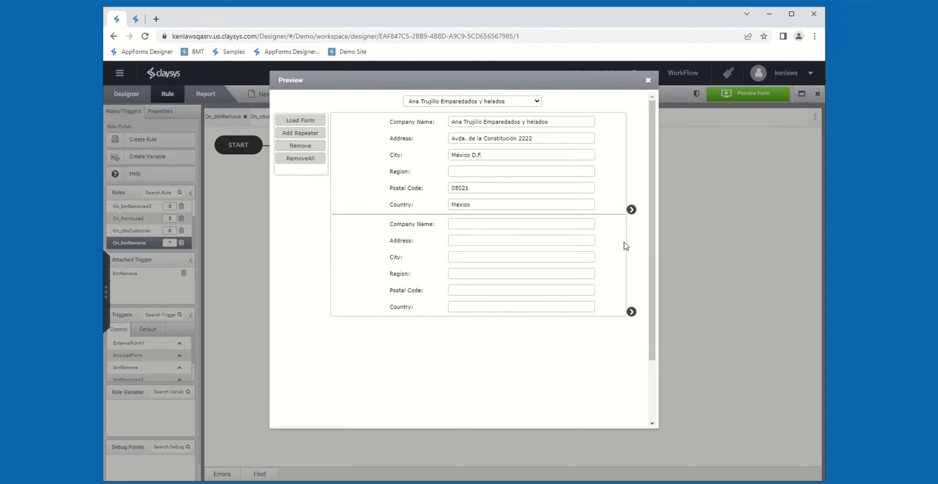
pyautogui.click(631, 310)
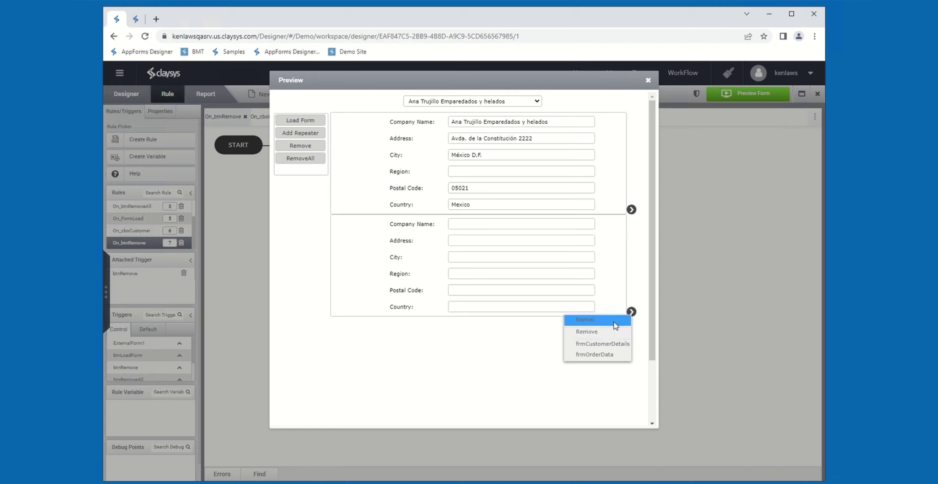
pyautogui.click(614, 319)
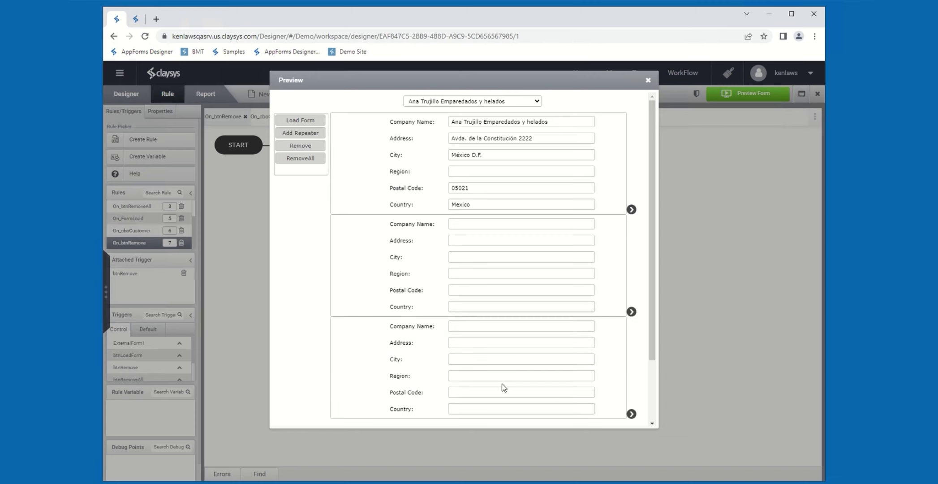
pyautogui.click(300, 148)
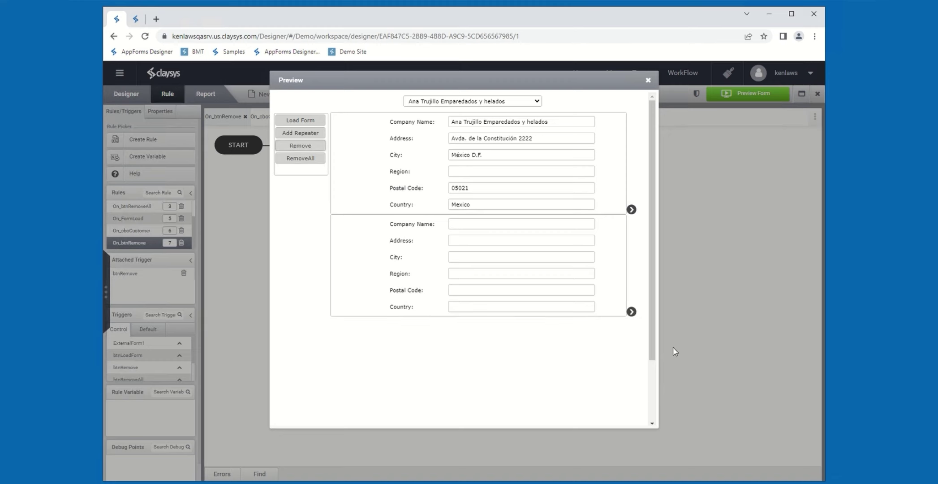
# - Repeat the second customer details section, clear the repeated sections with the RemoveAll action, and close the preview
pyautogui.click(631, 312)
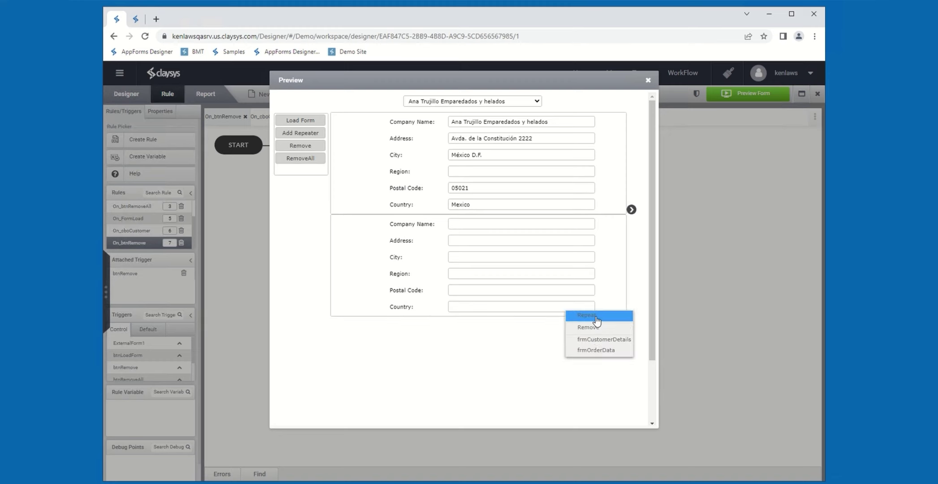
pyautogui.click(596, 319)
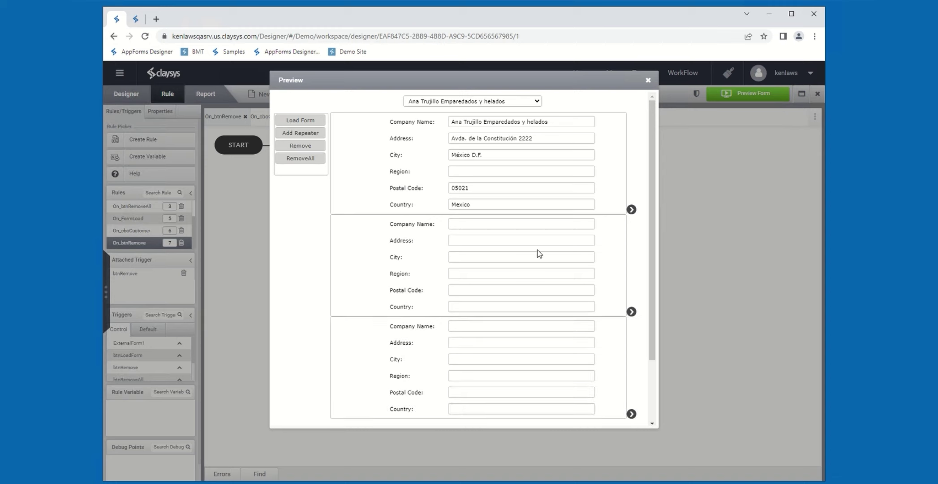
pyautogui.click(307, 161)
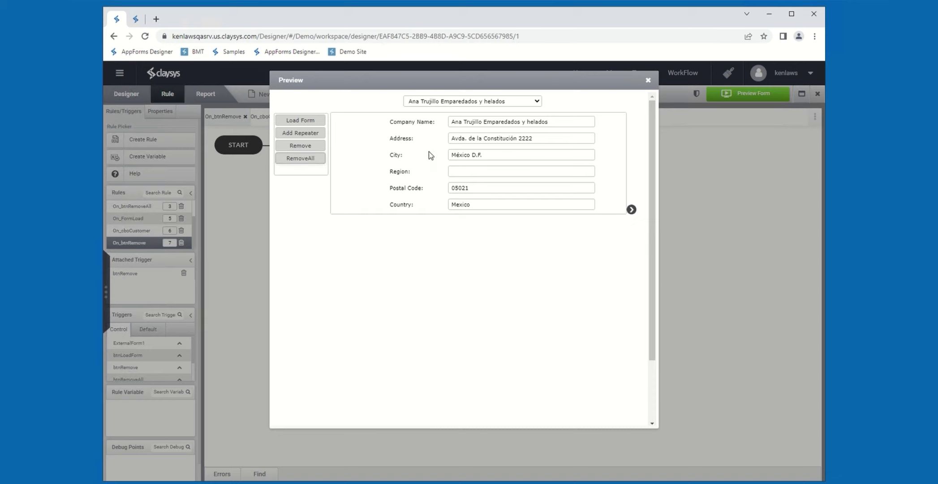
pyautogui.click(647, 80)
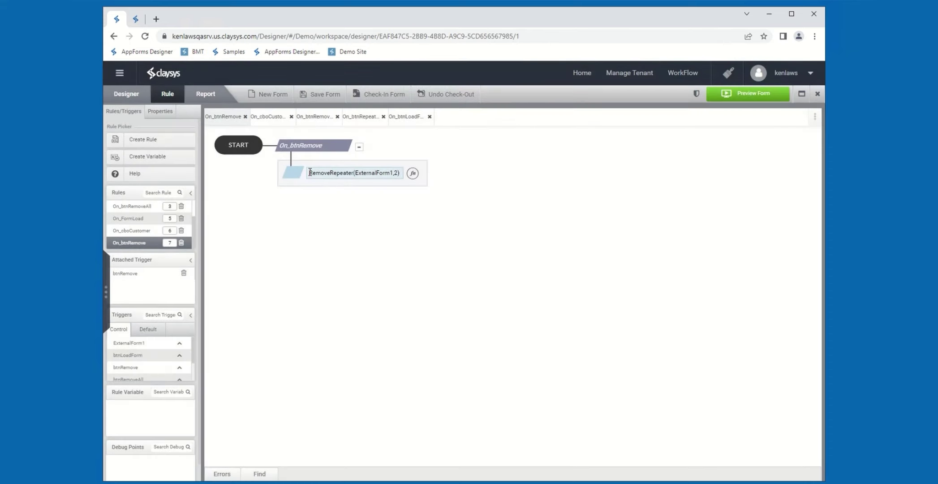
# - Review the RemoveRepeater expression in the On_btnRemove rule and the RemoveAll argument of RepeaterQuickAction in the On_btnRemoveAll rule
pyautogui.moveTo(309, 172); pyautogui.dragTo(399, 177)
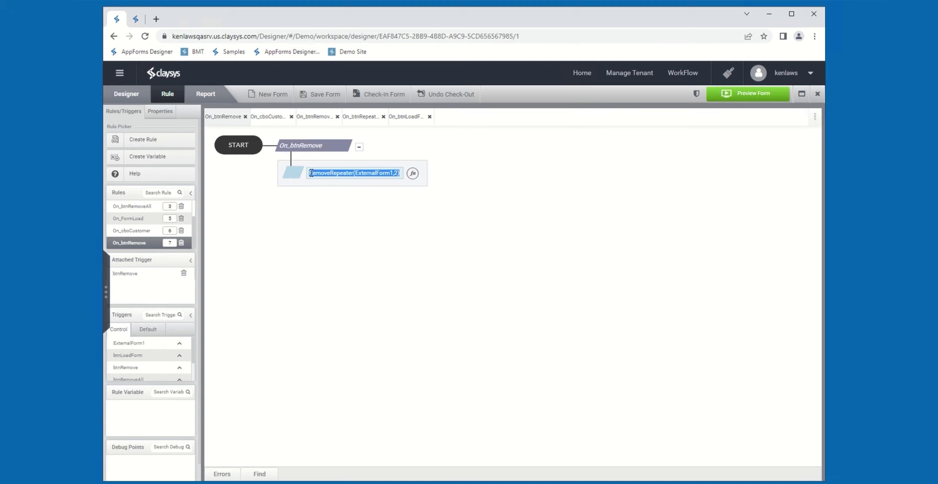
pyautogui.click(368, 175)
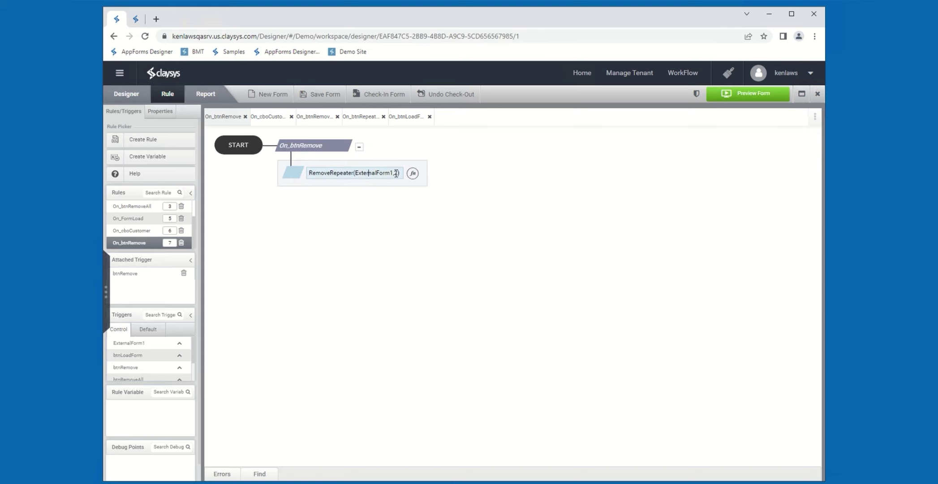
pyautogui.click(138, 206)
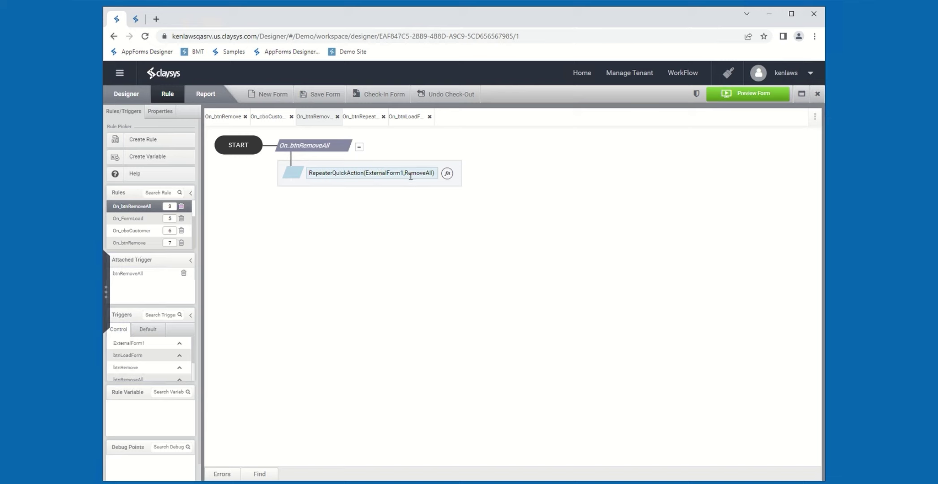
pyautogui.moveTo(404, 174); pyautogui.dragTo(434, 174)
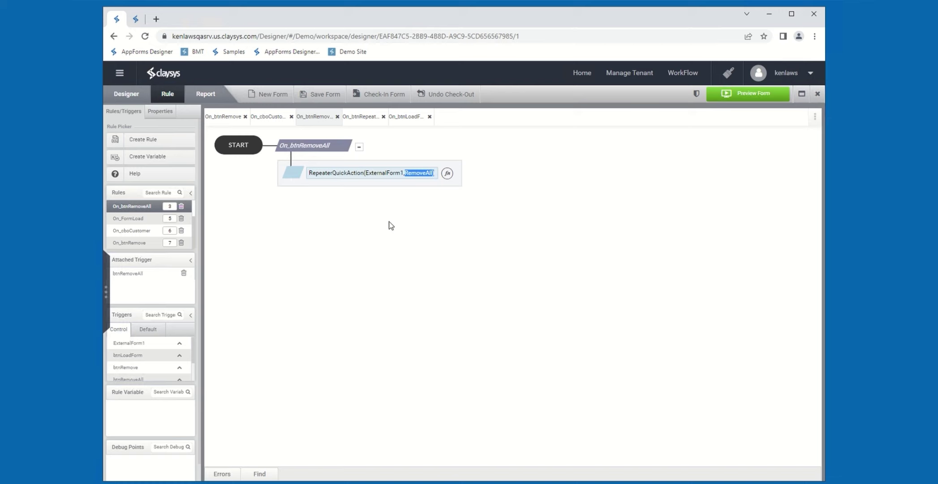